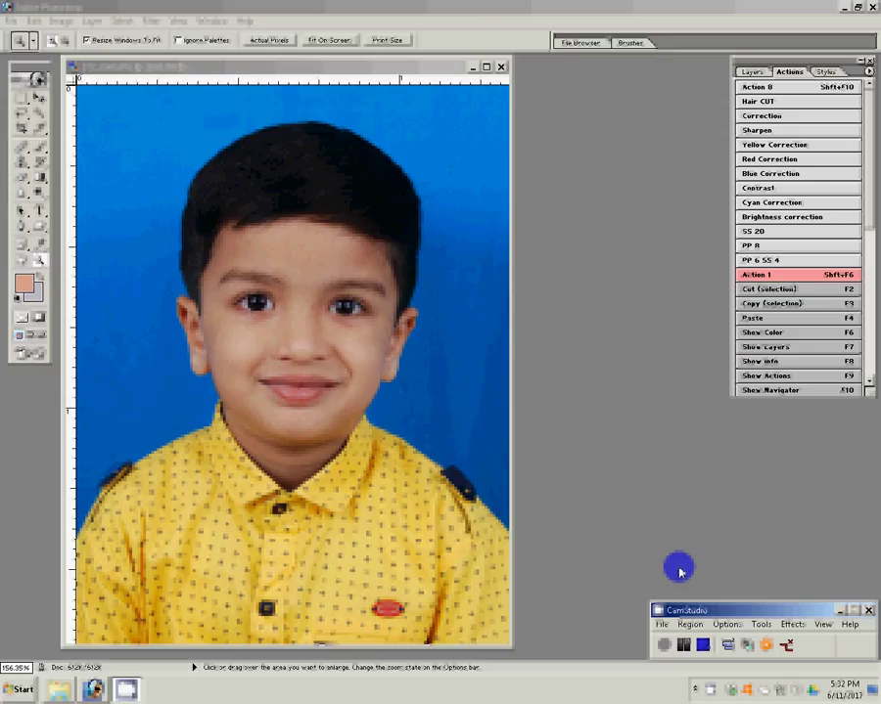
Step: Start a crop on the boy's photo and cancel it, leaving the image uncropped
{"action": "key", "text": "c"}
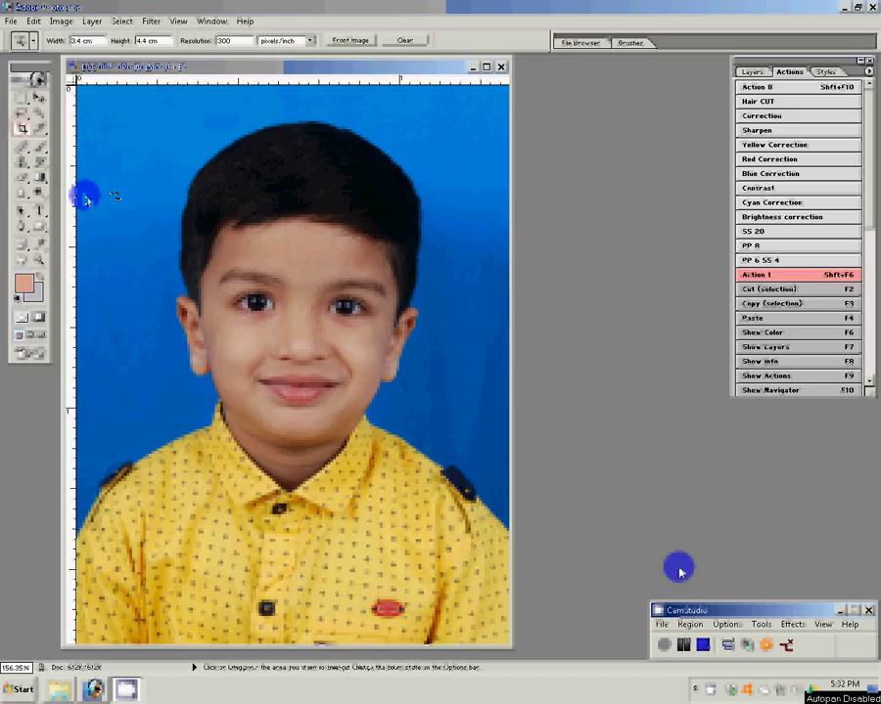
{"action": "left_click", "coordinate": [21, 130]}
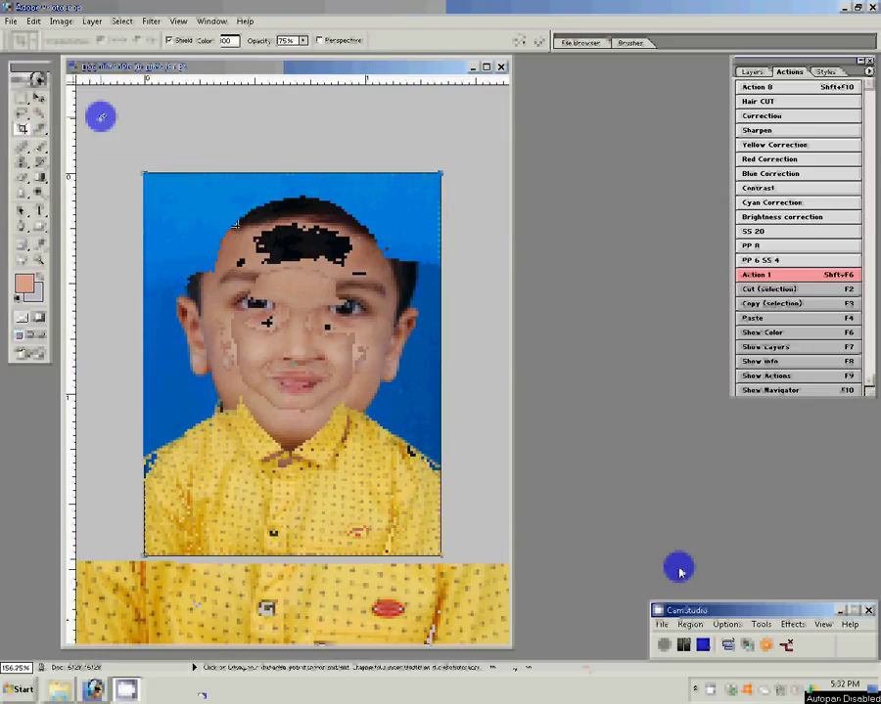
{"action": "key", "text": "v"}
{"action": "left_click", "coordinate": [395, 259]}
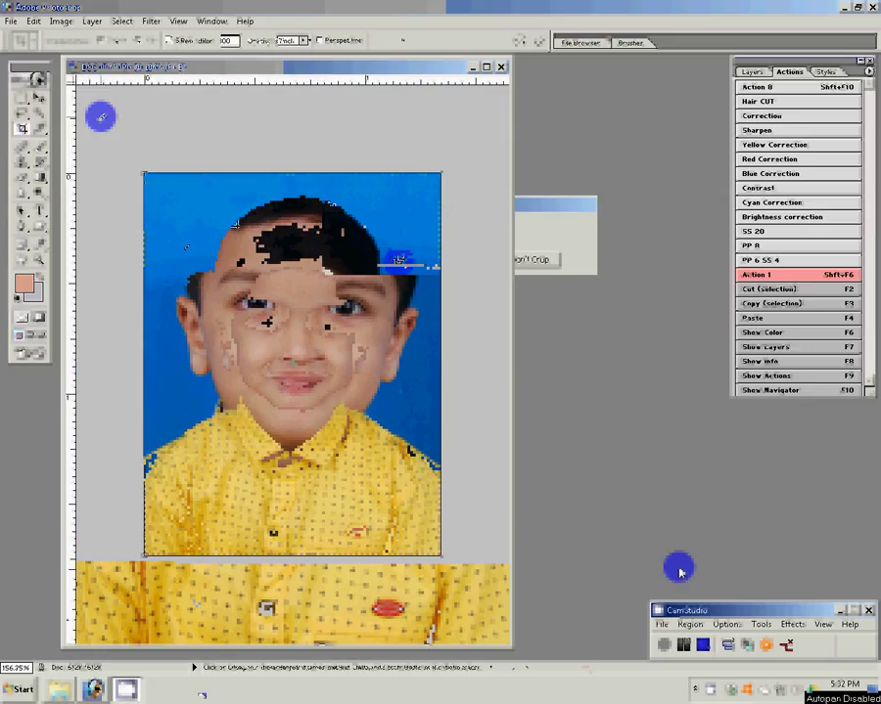
Step: Fit the photo on screen and show the Layers panel with Layer 1
{"action": "key", "text": "z"}
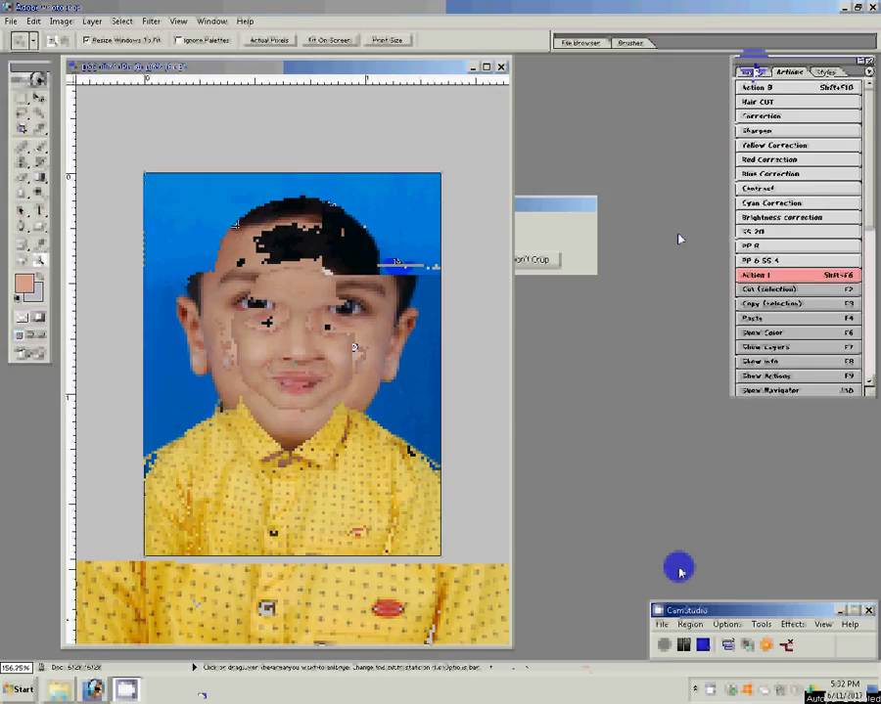
{"action": "left_click", "coordinate": [333, 40]}
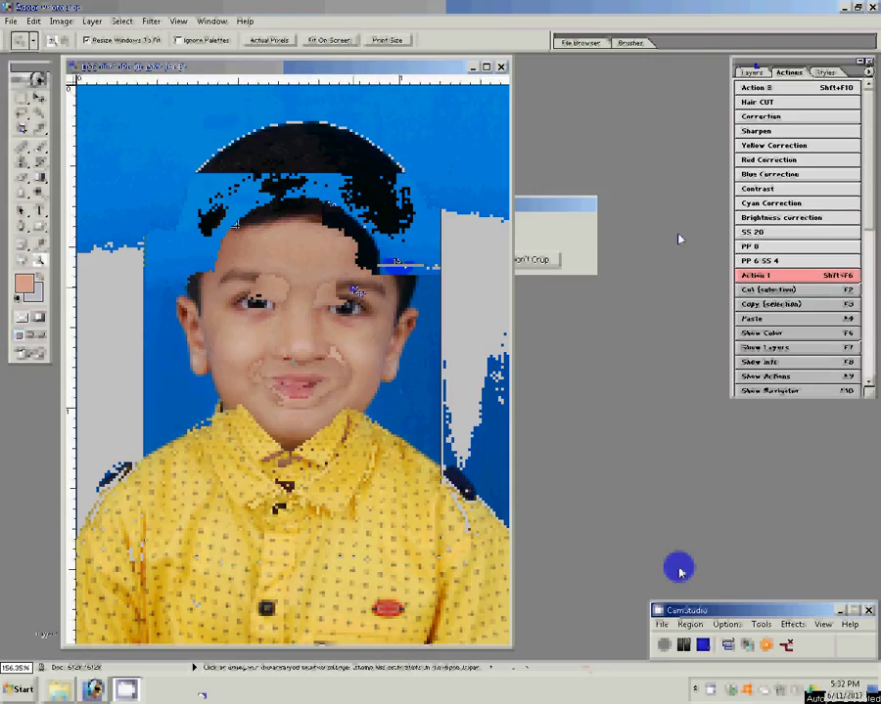
{"action": "key", "text": "F7"}
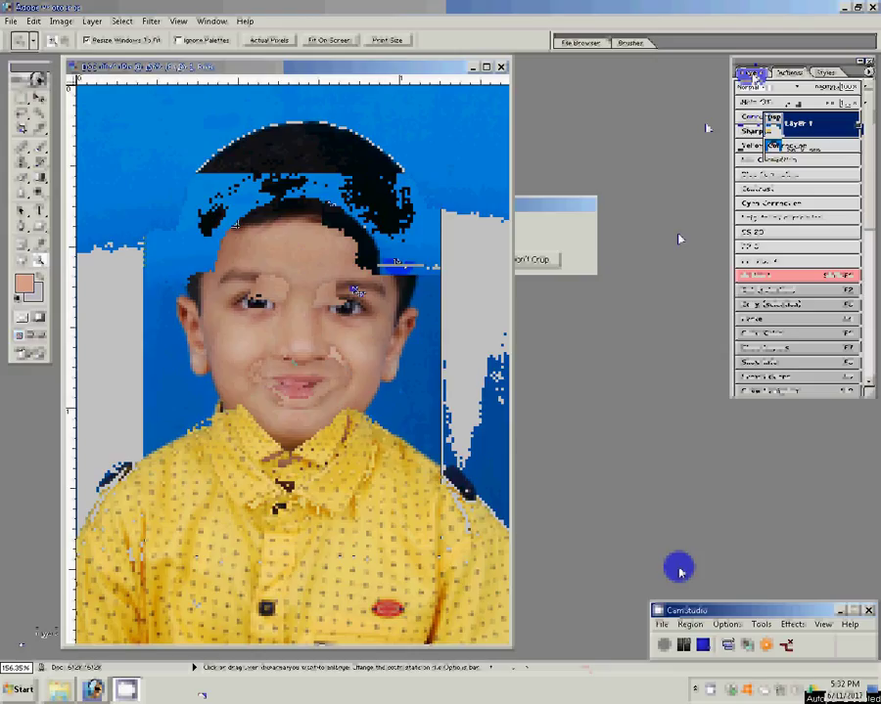
Step: Run Filter > Magic > Magic Pro on the Background layer with Graininess 69
{"action": "left_click", "coordinate": [798, 149]}
{"action": "left_click", "coordinate": [151, 20]}
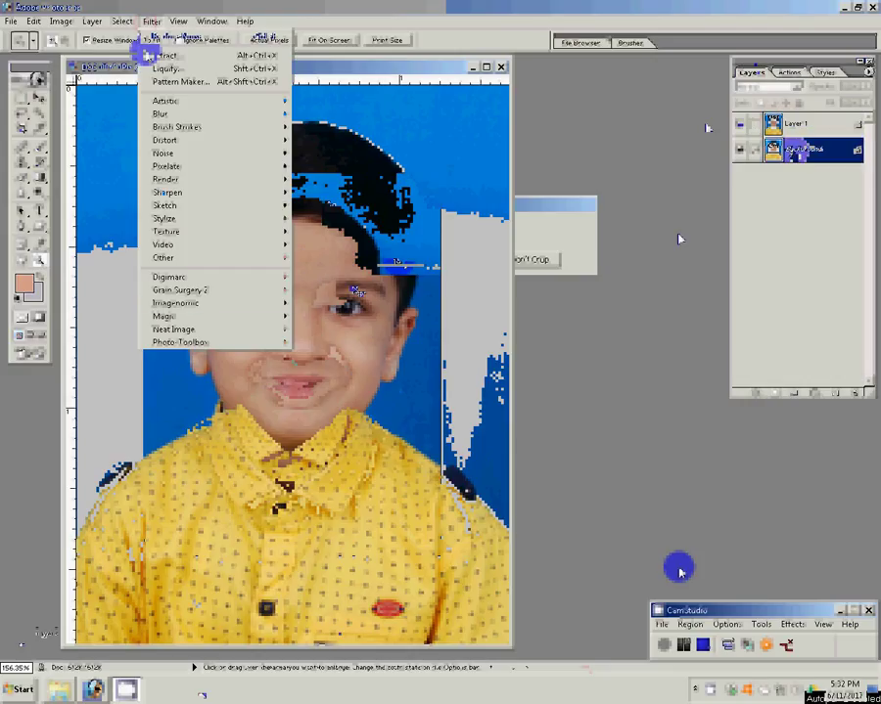
{"action": "left_click", "coordinate": [391, 316]}
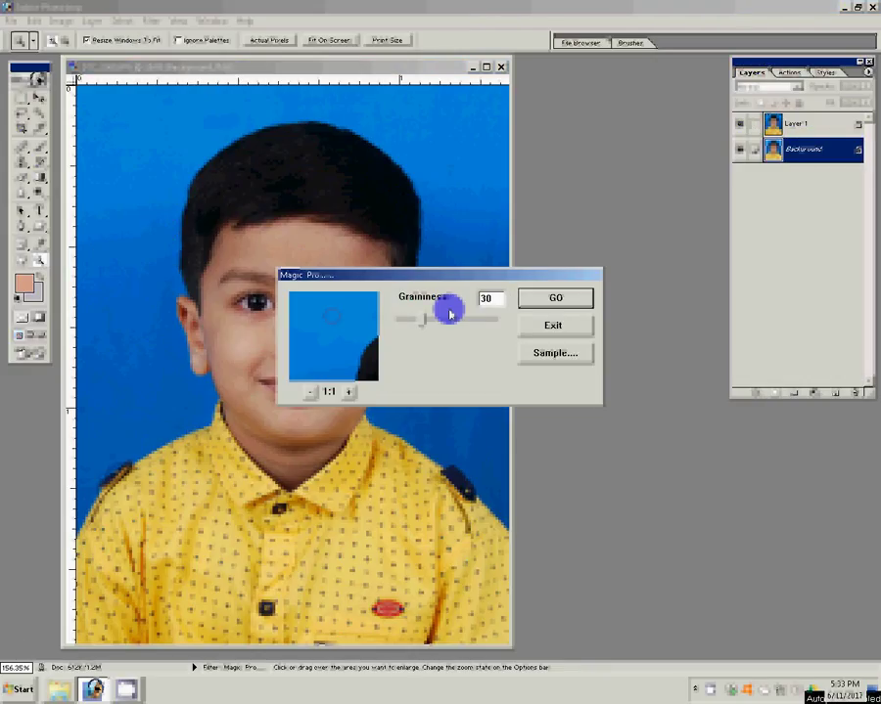
{"action": "left_click_drag", "start_coordinate": [419, 319], "coordinate": [452, 325]}
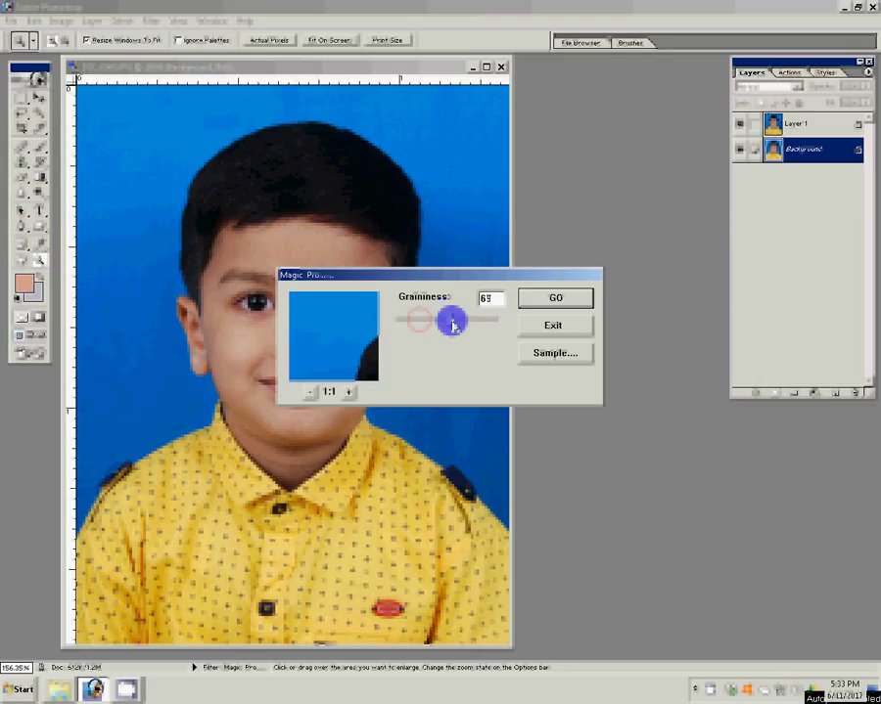
{"action": "left_click", "coordinate": [555, 297]}
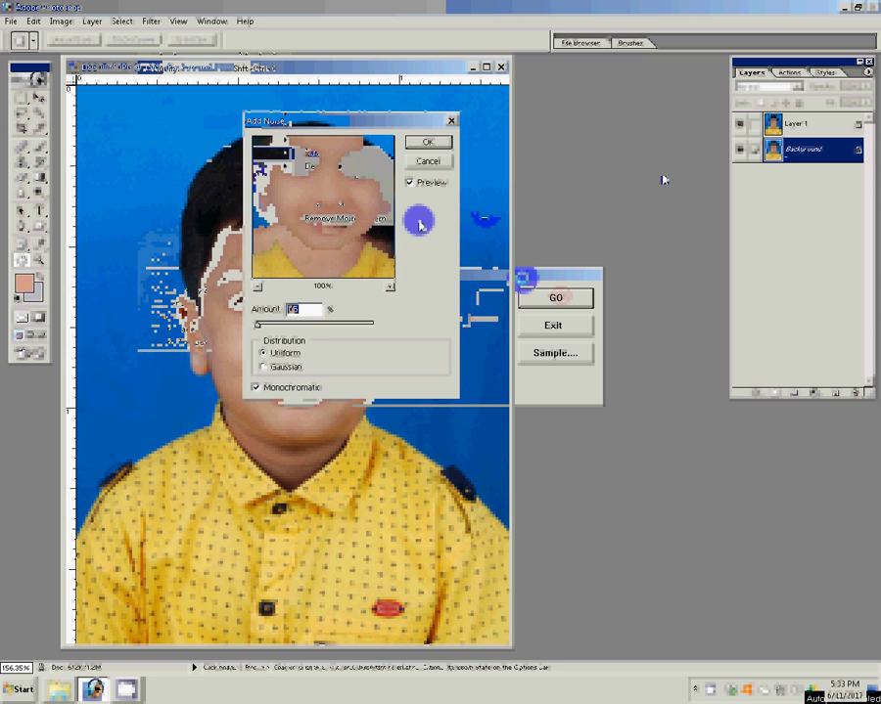
Step: Accept Add Noise, zoom into the face, and erase Layer 1 over the forehead with a size-20 eraser
{"action": "left_click", "coordinate": [437, 143]}
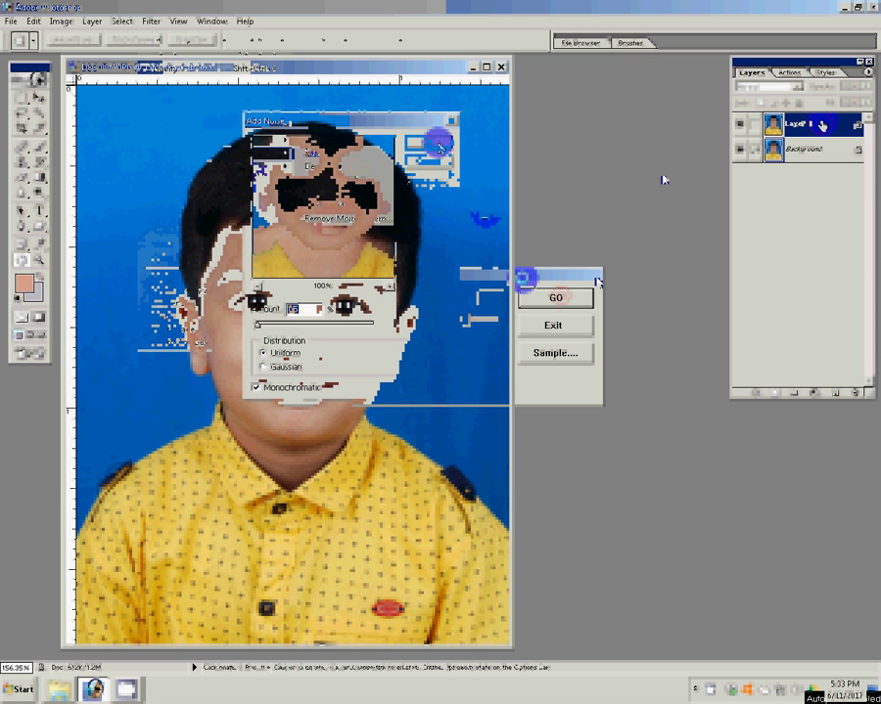
{"action": "key", "text": "ctrl+plus"}
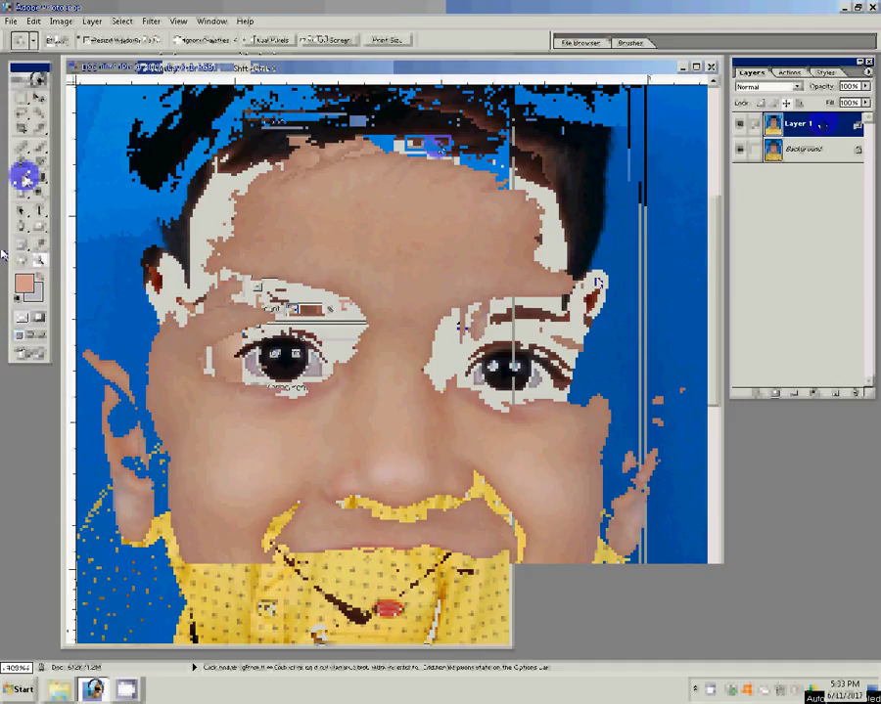
{"action": "left_click", "coordinate": [25, 177]}
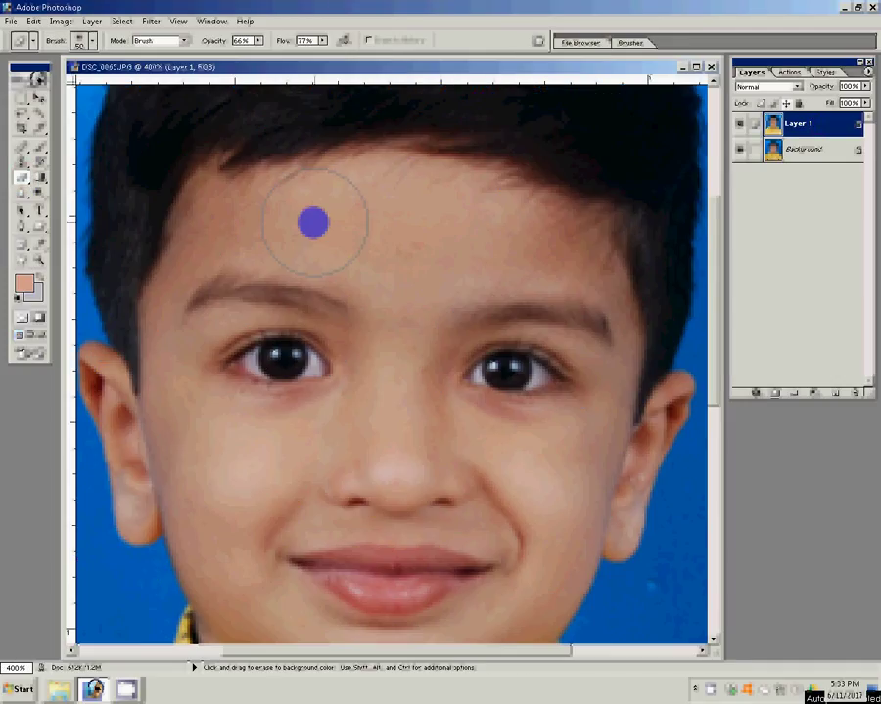
{"action": "key", "text": "bracketleft"}
{"action": "key", "text": "bracketleft"}
{"action": "key", "text": "bracketleft"}
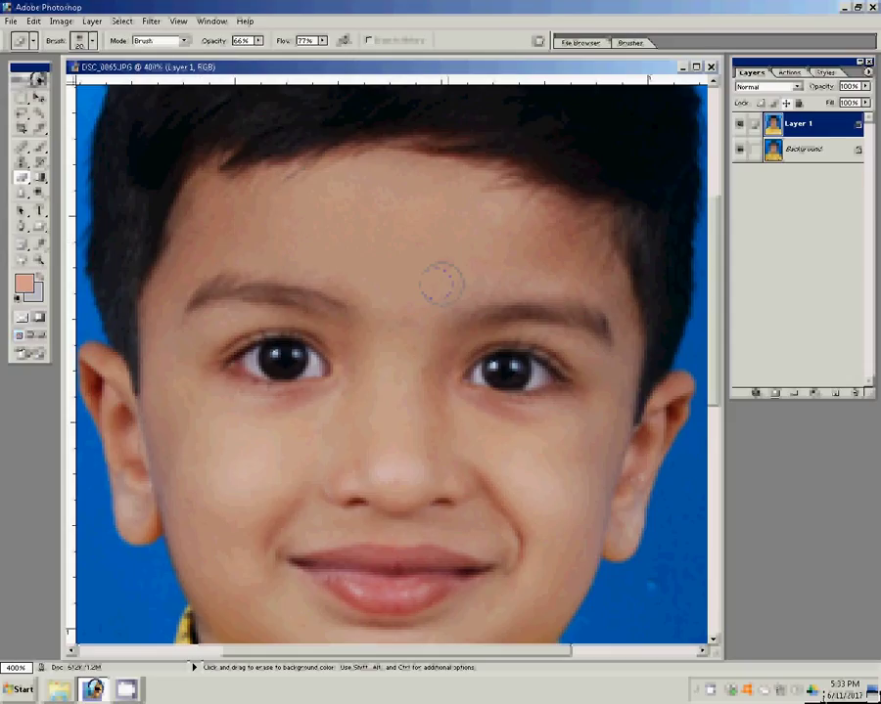
{"action": "left_click", "coordinate": [473, 150]}
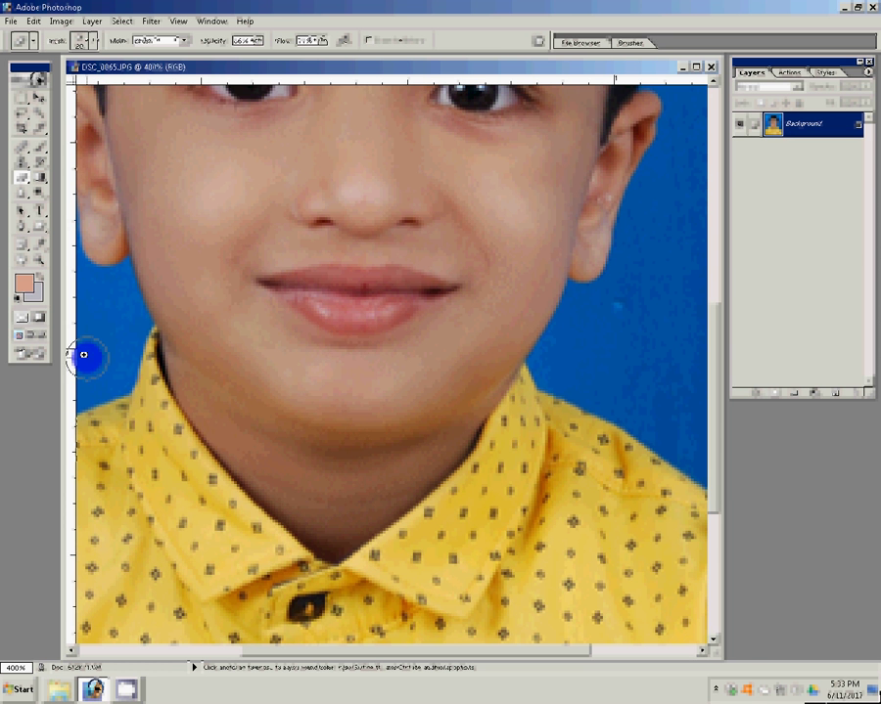
Step: Fit the photo to the window and clone skin onto the area beside the nose
{"action": "key", "text": "z"}
{"action": "left_click", "coordinate": [343, 43]}
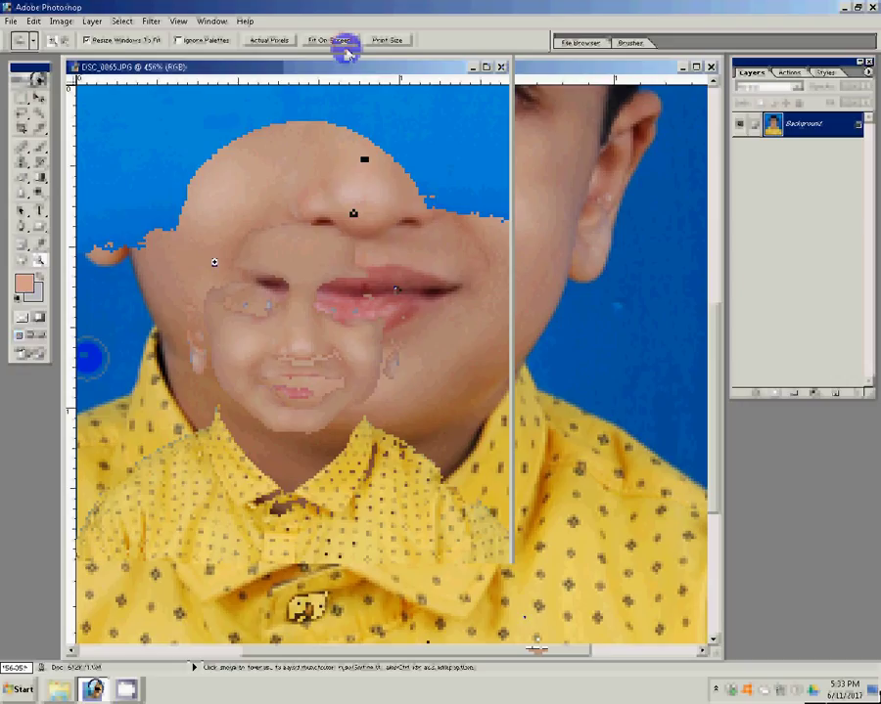
{"action": "key", "text": "s"}
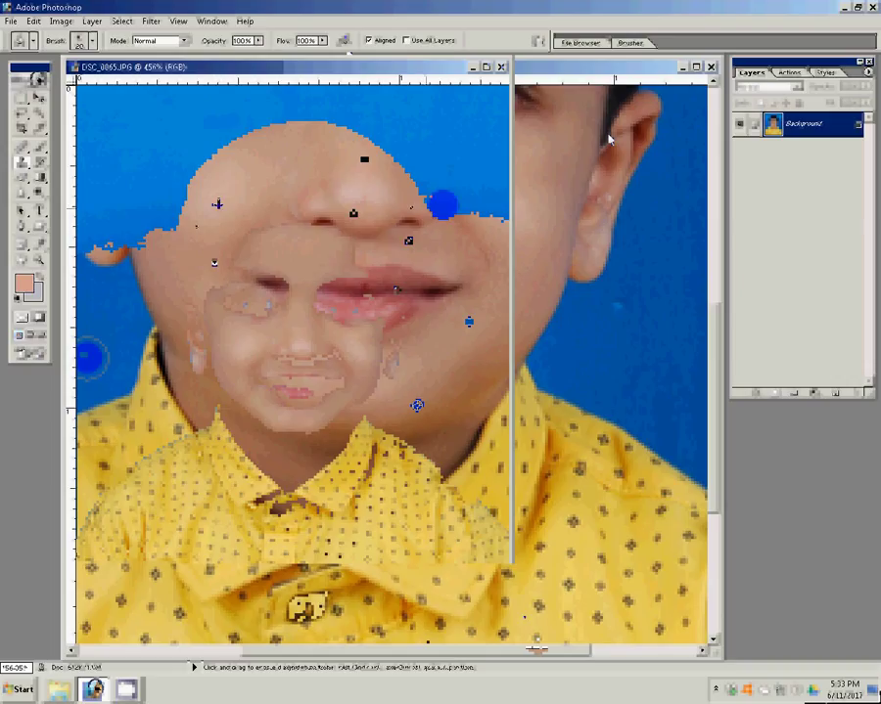
{"action": "left_click", "coordinate": [442, 206]}
Step: Apply a Color Balance with midtones shifted to Yellow -5
{"action": "key", "text": "ctrl+b"}
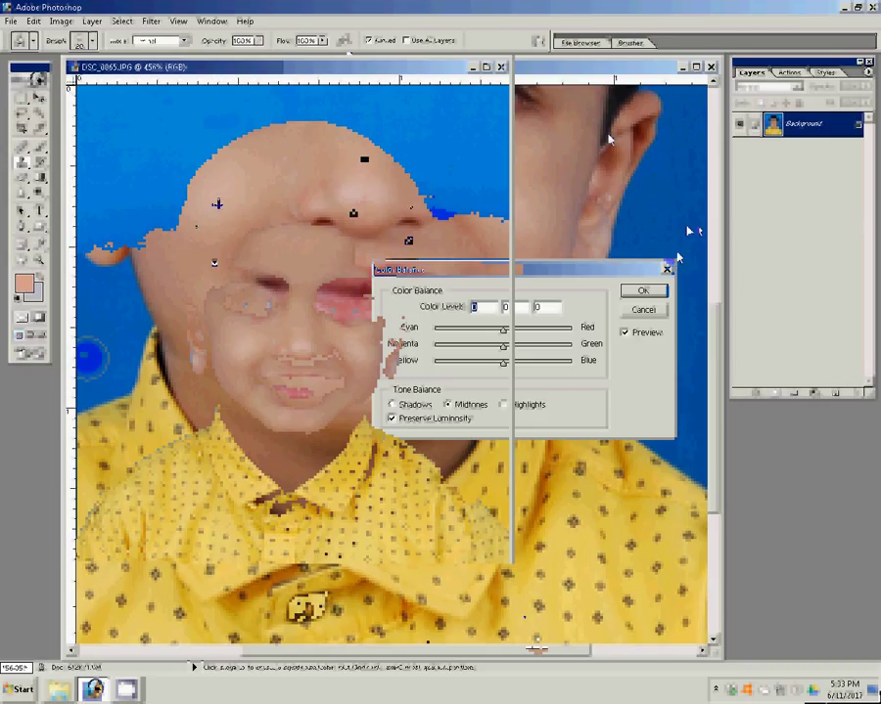
{"action": "left_click_drag", "start_coordinate": [666, 264], "coordinate": [626, 150]}
{"action": "left_click_drag", "start_coordinate": [586, 244], "coordinate": [590, 244]}
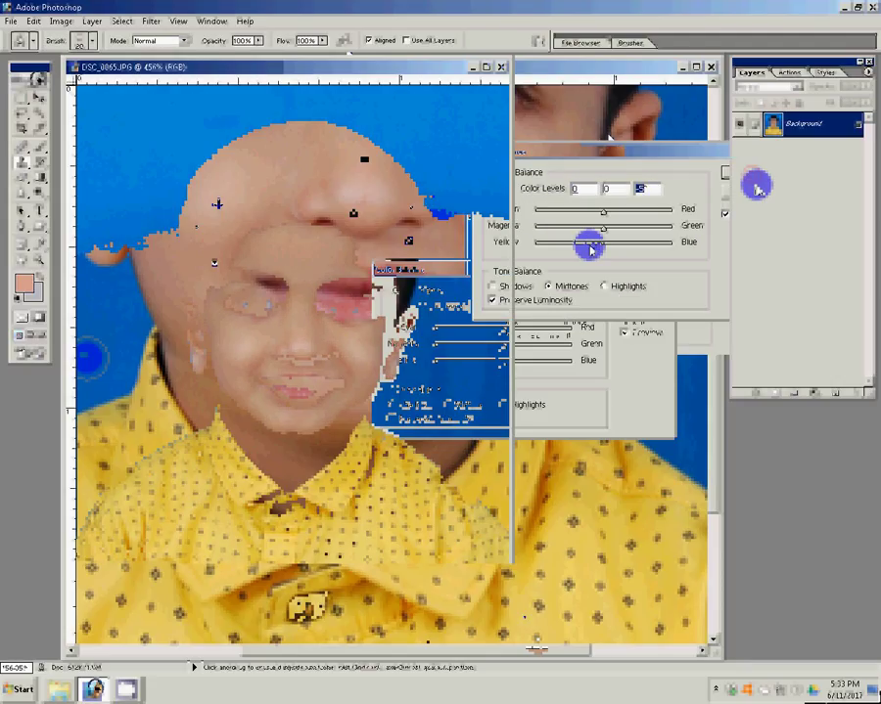
{"action": "key", "text": "Return"}
Step: Apply Levels with the midtone set to 0.93
{"action": "key", "text": "ctrl+l"}
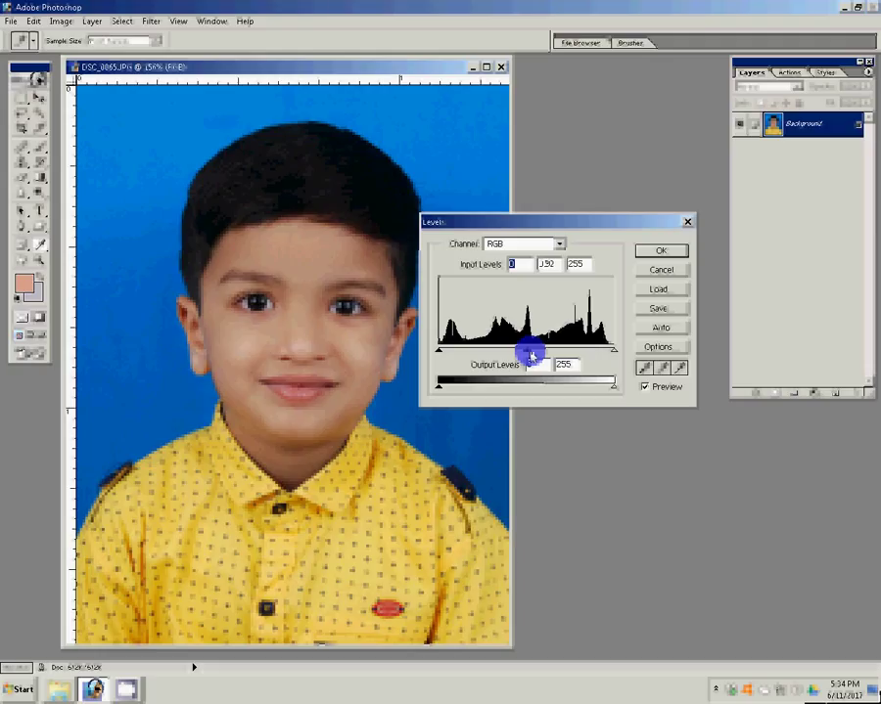
{"action": "left_click_drag", "start_coordinate": [532, 352], "coordinate": [534, 352]}
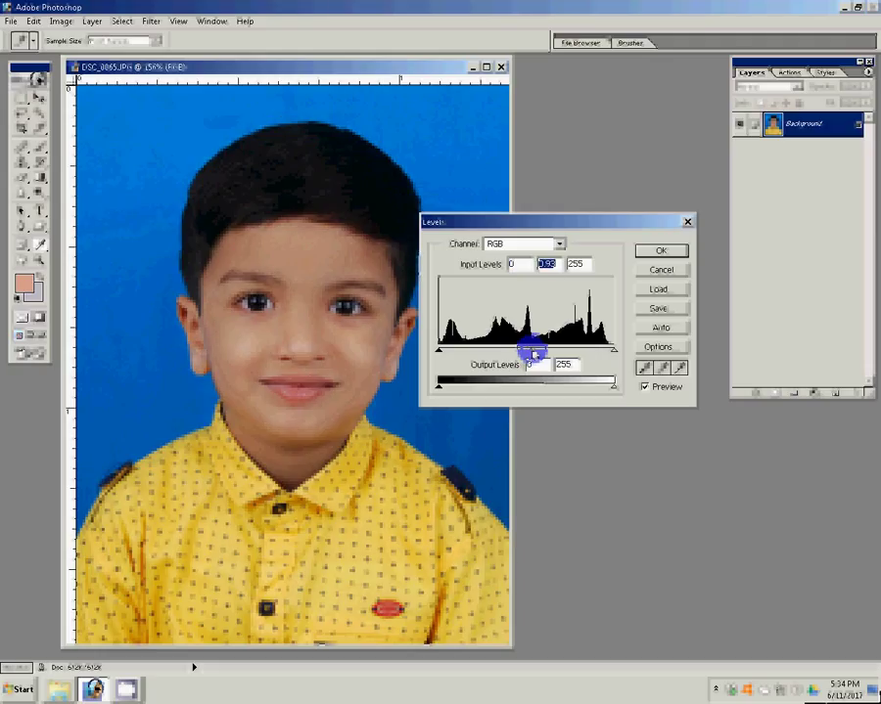
{"action": "key", "text": "Return"}
Step: Run the recorded passport-photo sheet action from the Actions panel
{"action": "key", "text": "s"}
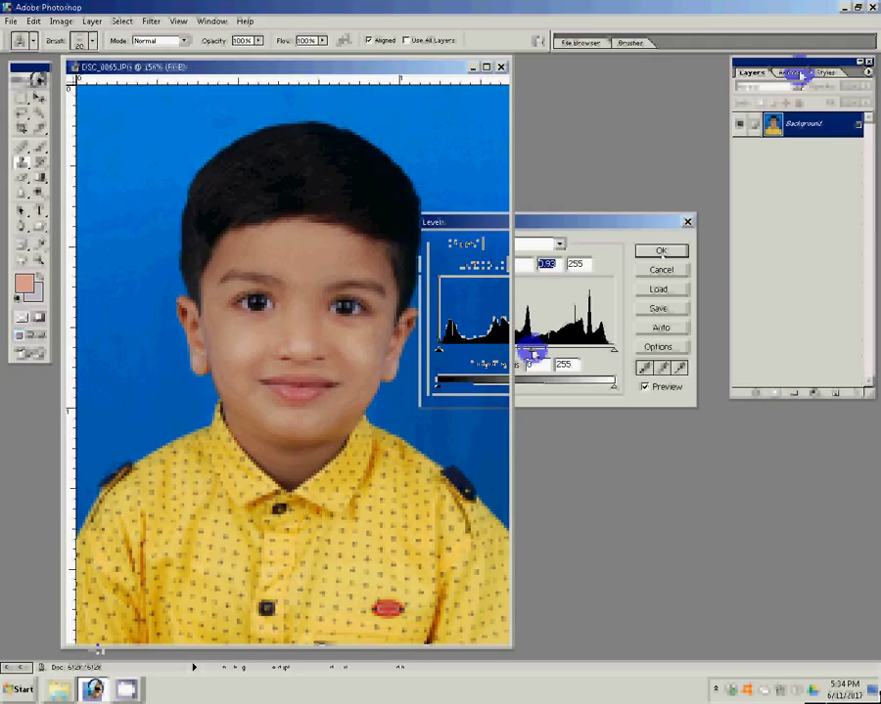
{"action": "left_click", "coordinate": [797, 74]}
{"action": "left_click", "coordinate": [773, 319]}
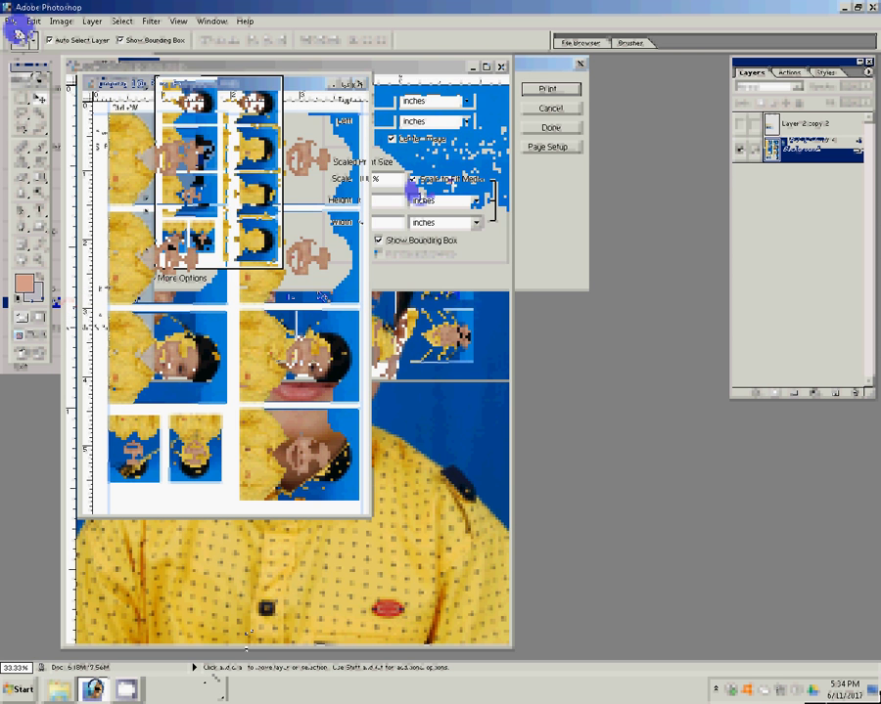
Step: Print the passport-photo sheet, choosing Reprint this page after the paper-feed error
{"action": "left_click", "coordinate": [551, 88]}
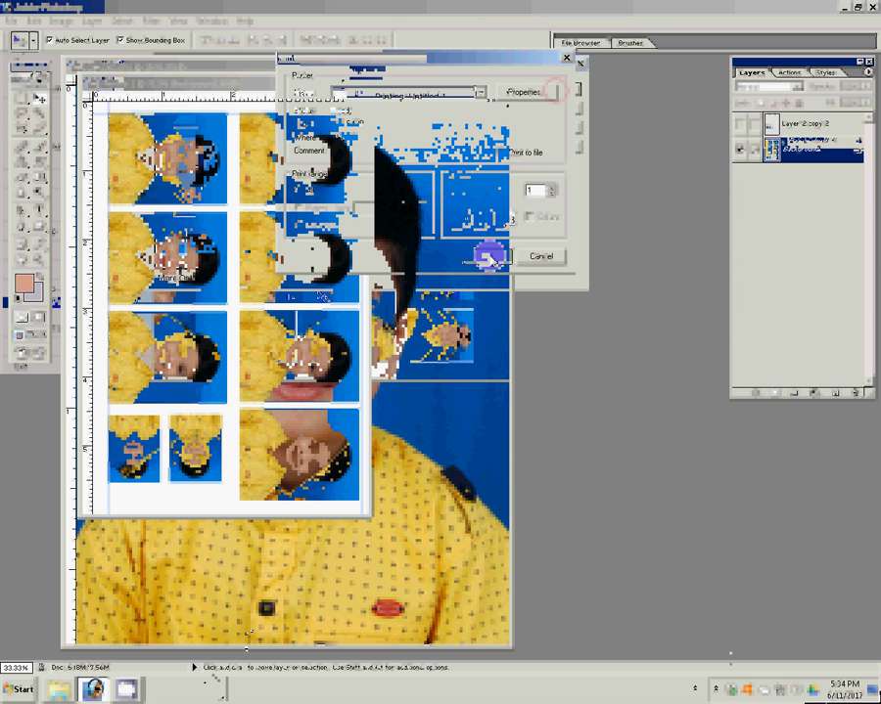
{"action": "left_click", "coordinate": [487, 256]}
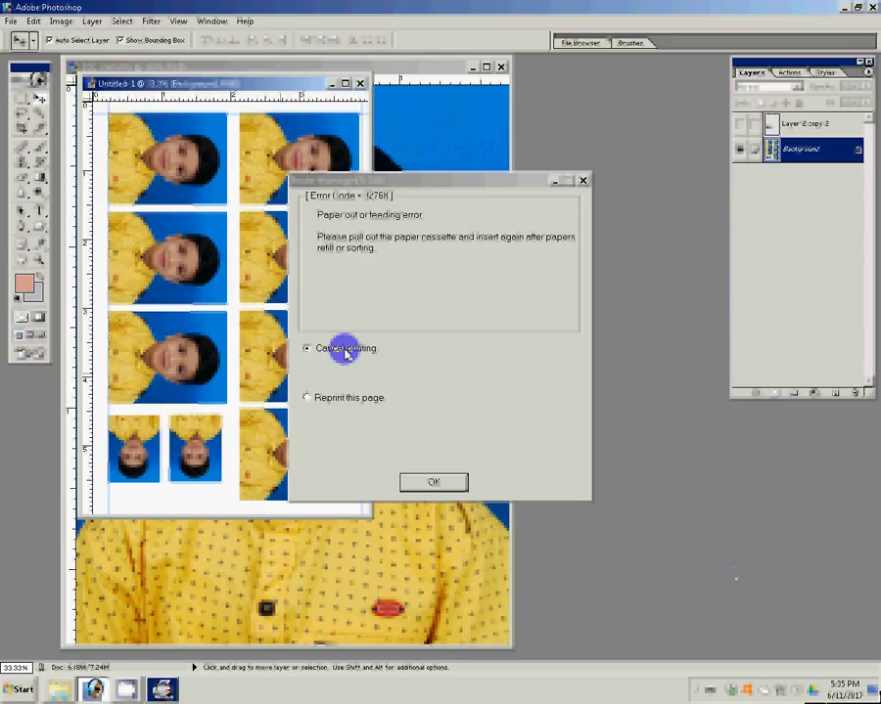
{"action": "left_click", "coordinate": [336, 405]}
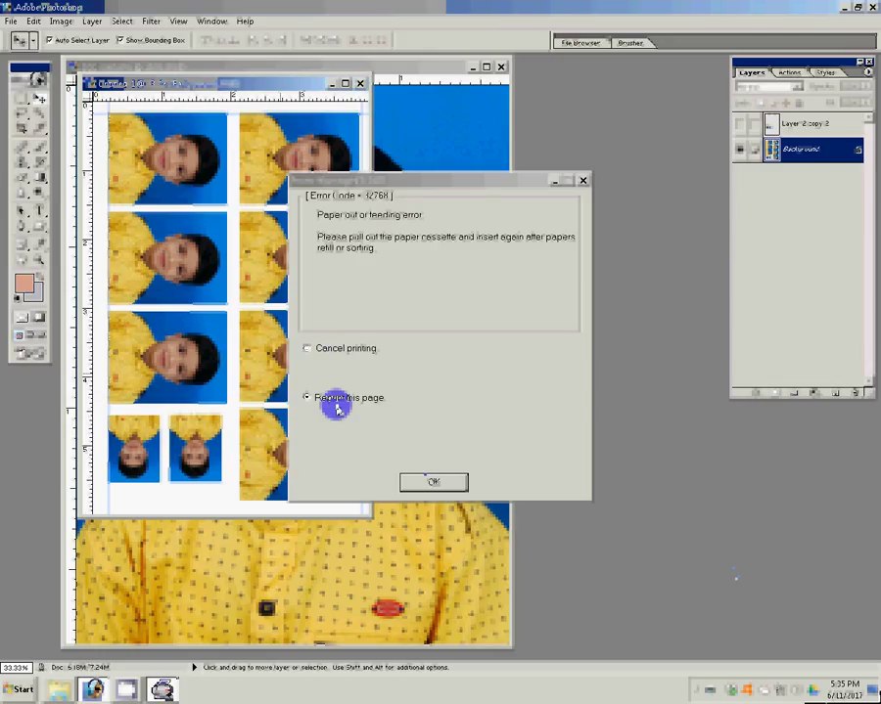
{"action": "left_click", "coordinate": [436, 480]}
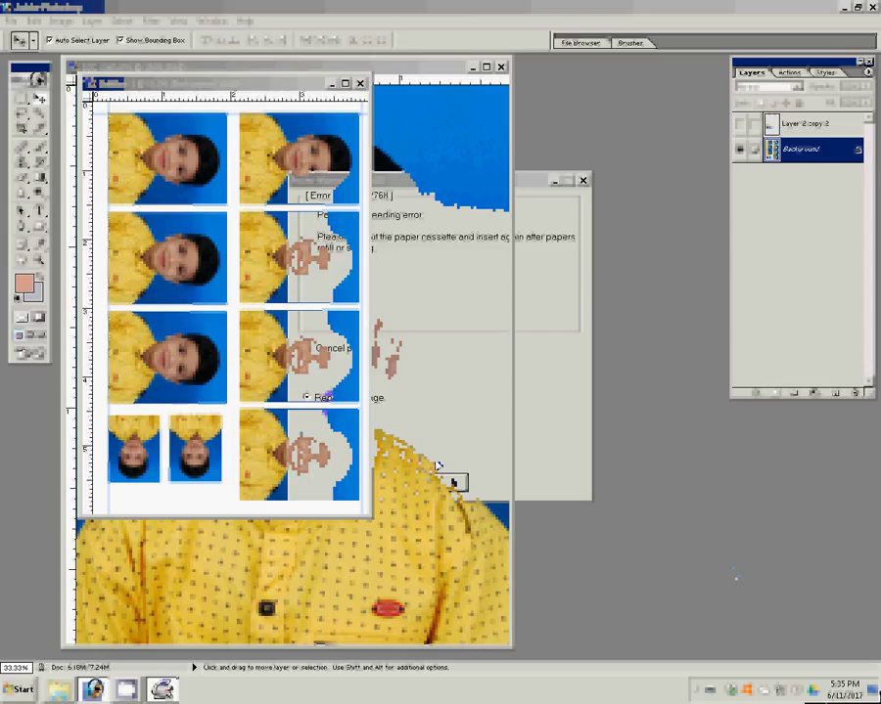
{"action": "left_click", "coordinate": [438, 466]}
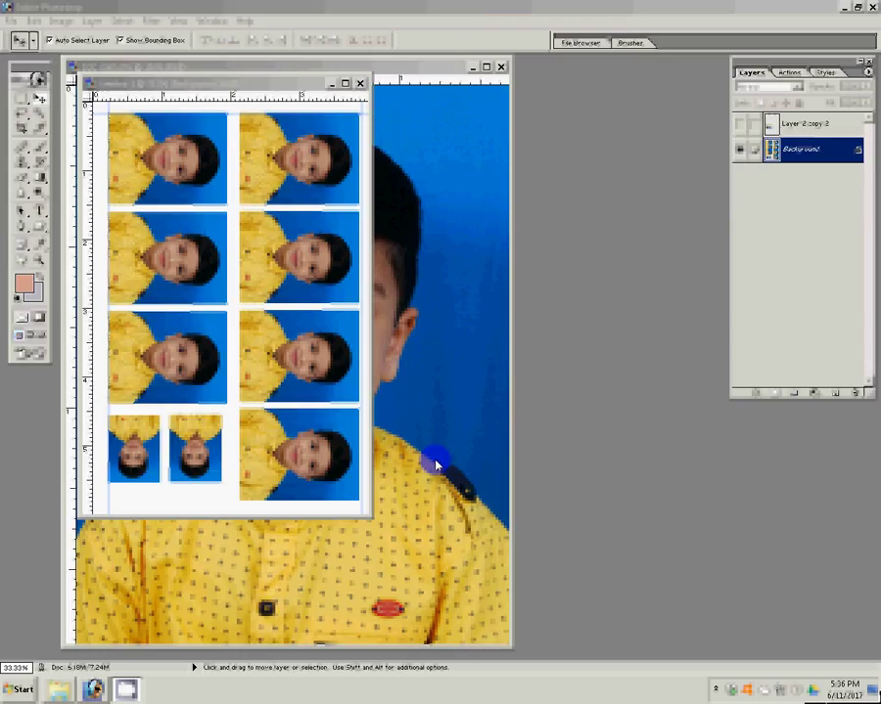
Step: Browse Computer to the Caitra folder on Local Disk (H:) and open DSC_0058a in Photoshop
{"action": "left_click", "coordinate": [21, 689]}
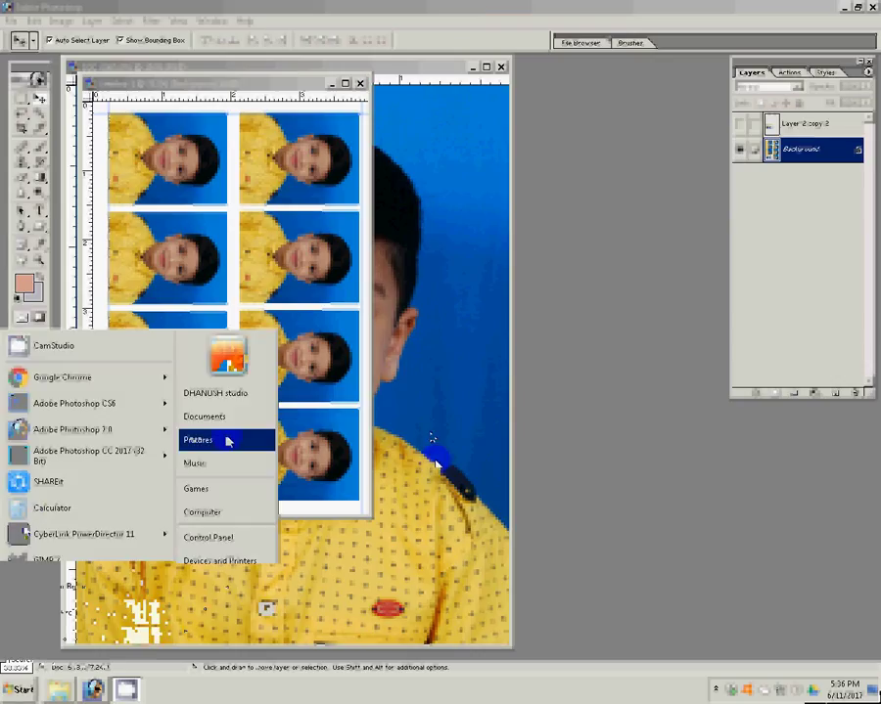
{"action": "left_click", "coordinate": [203, 512]}
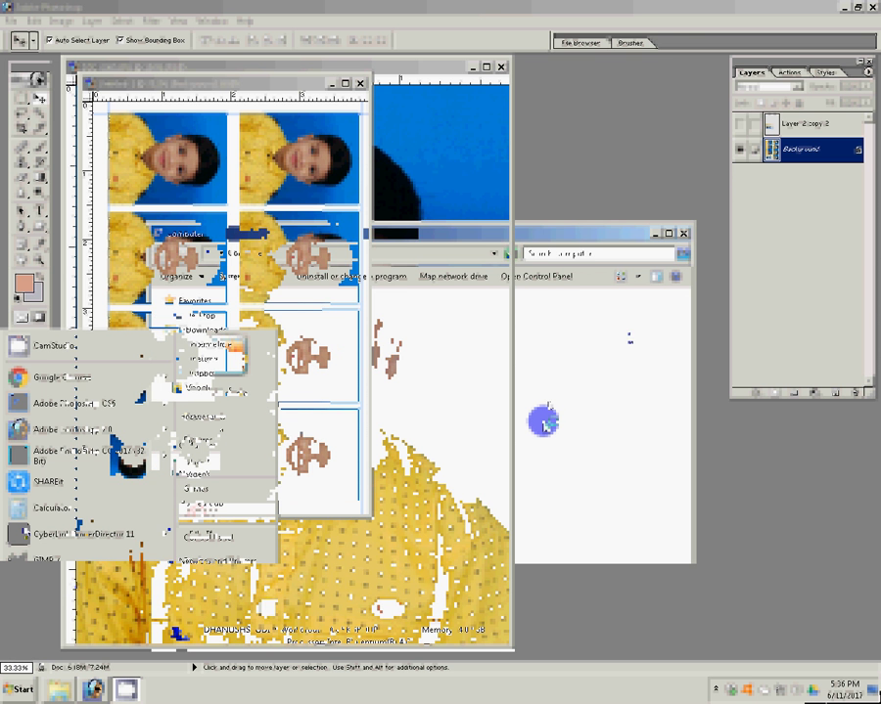
{"action": "left_click_drag", "start_coordinate": [507, 235], "coordinate": [560, 156]}
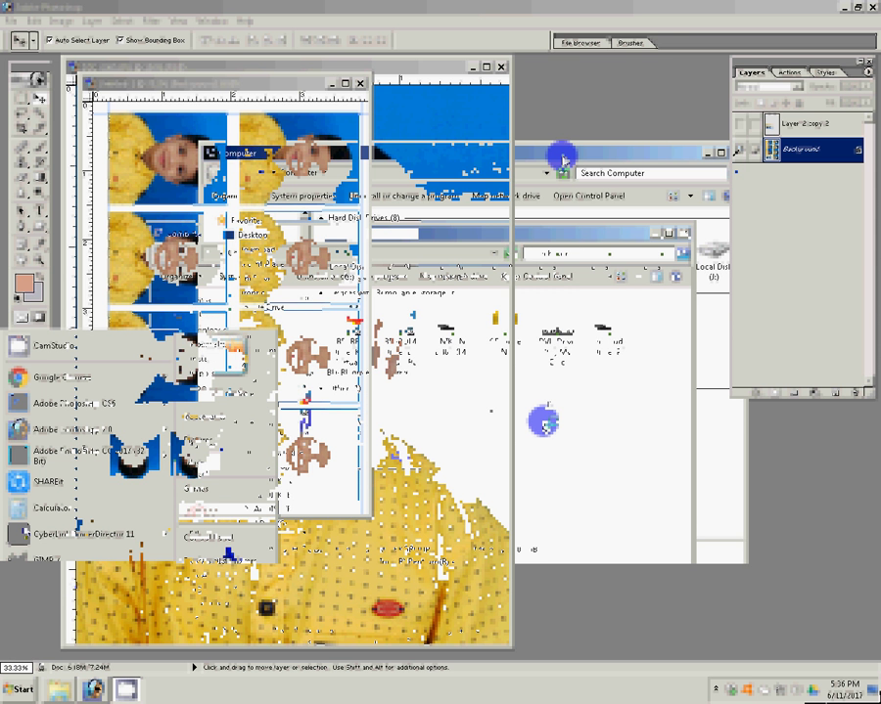
{"action": "left_click", "coordinate": [254, 417]}
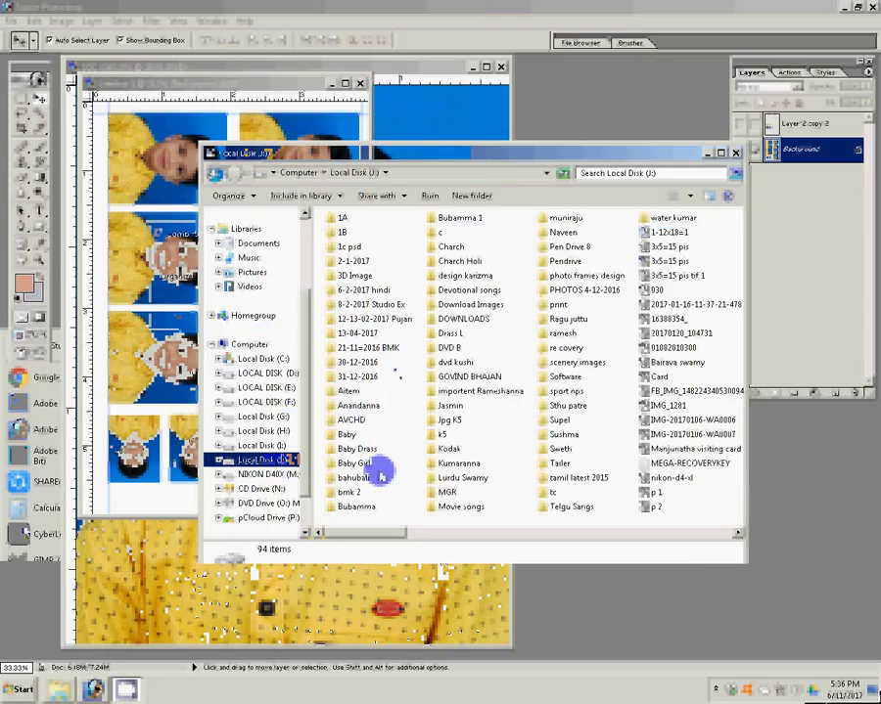
{"action": "left_click", "coordinate": [266, 446]}
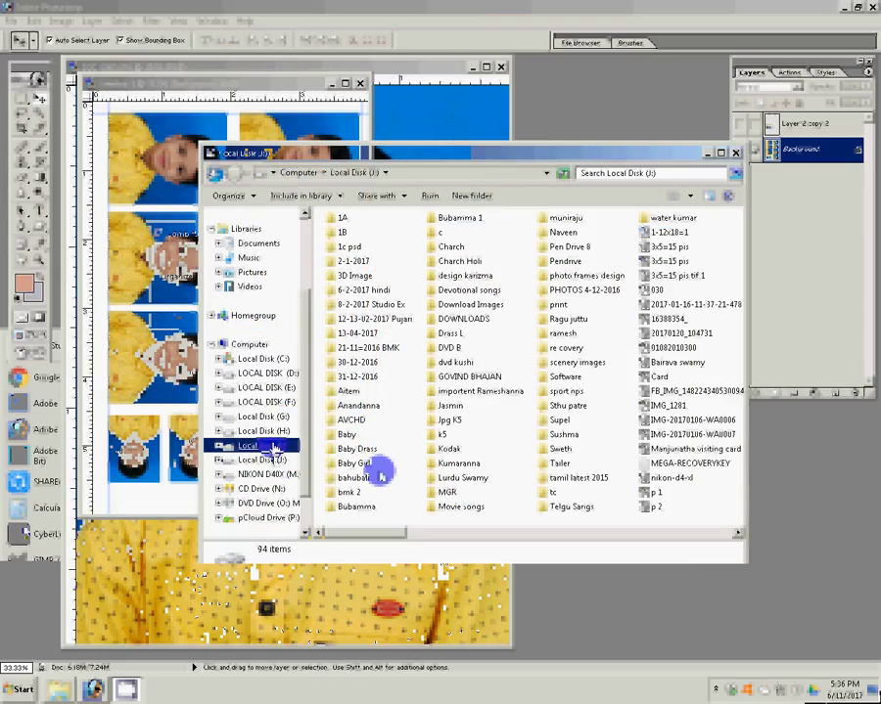
{"action": "left_click", "coordinate": [263, 433]}
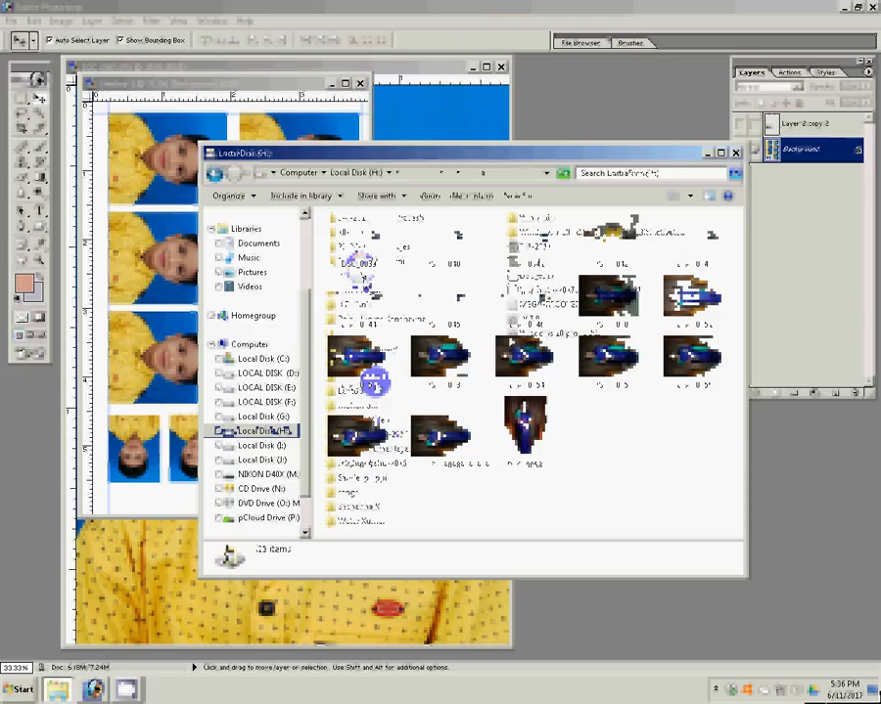
{"action": "mouse_move", "coordinate": [526, 354]}
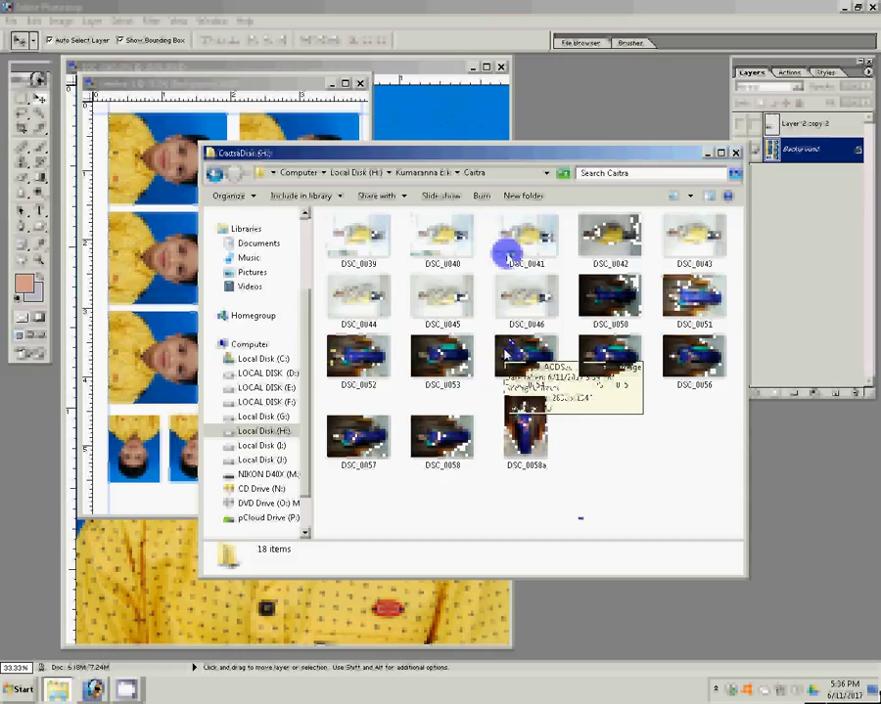
{"action": "key", "text": "End"}
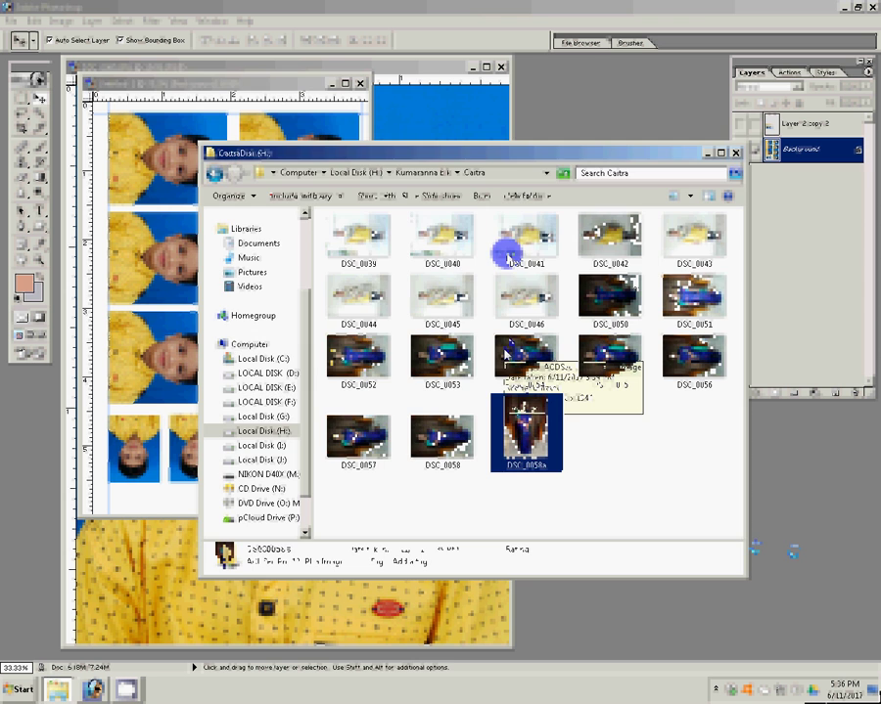
{"action": "key", "text": "Return"}
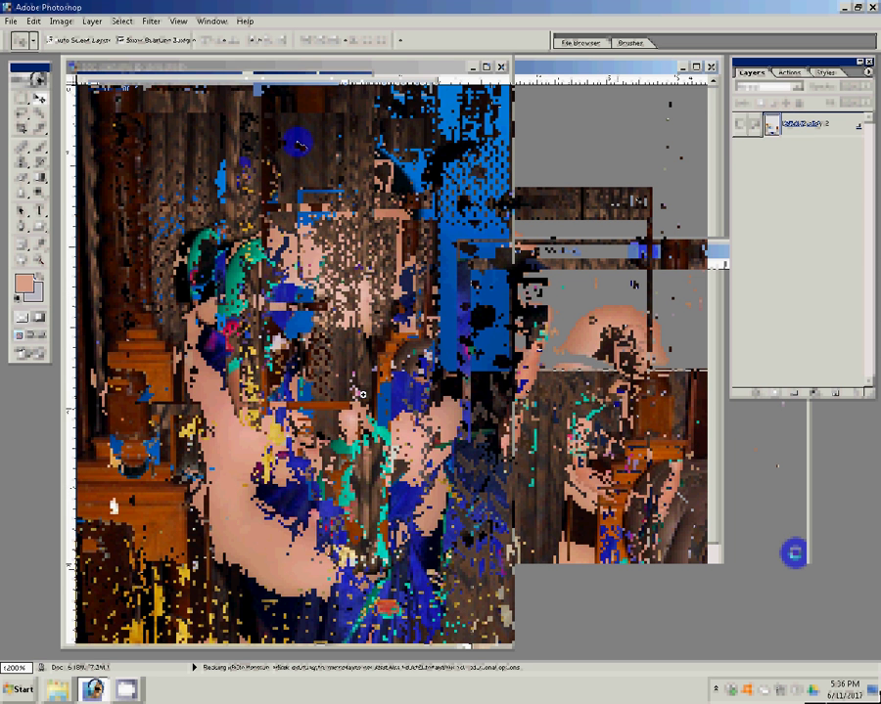
Step: Use the Zoom tool's right-click options to refit the windows and view the print sheet
{"action": "key", "text": "z"}
{"action": "right_click", "coordinate": [431, 383]}
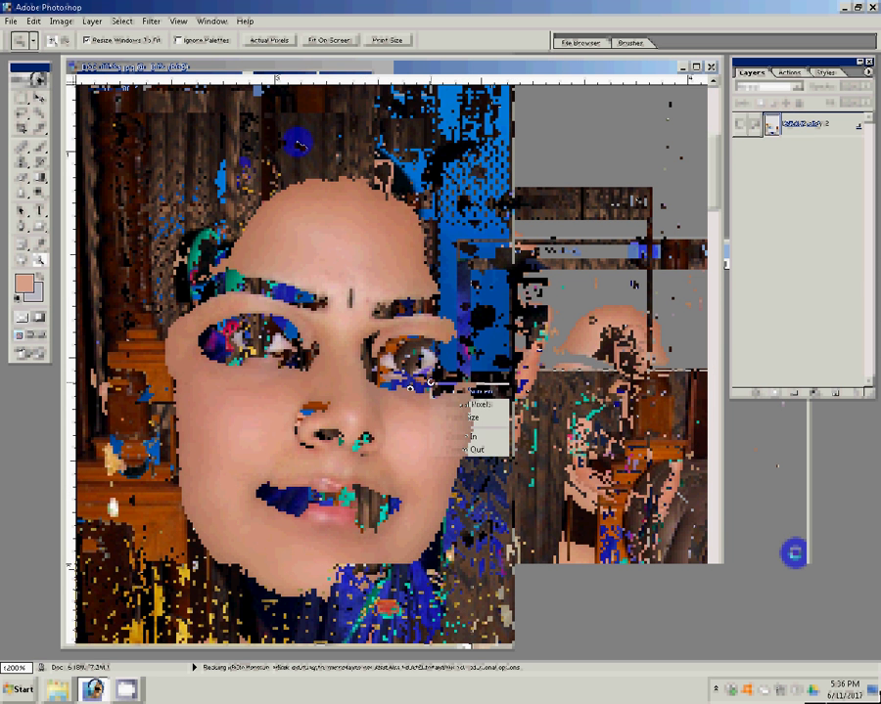
{"action": "left_click", "coordinate": [657, 200]}
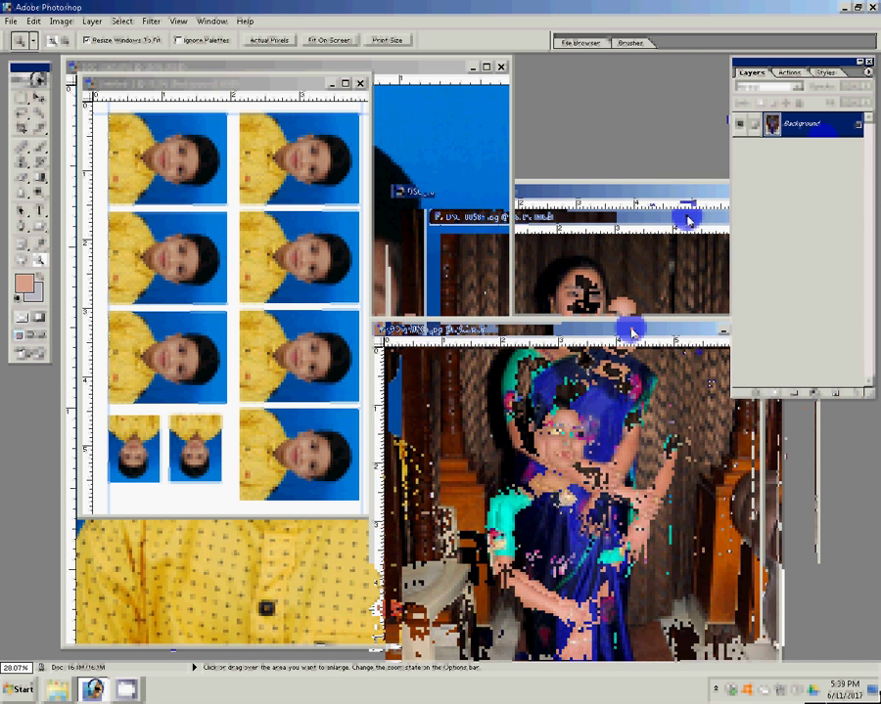
Step: Move the DSC_0058 window lower down and close it
{"action": "left_click_drag", "start_coordinate": [687, 219], "coordinate": [589, 354]}
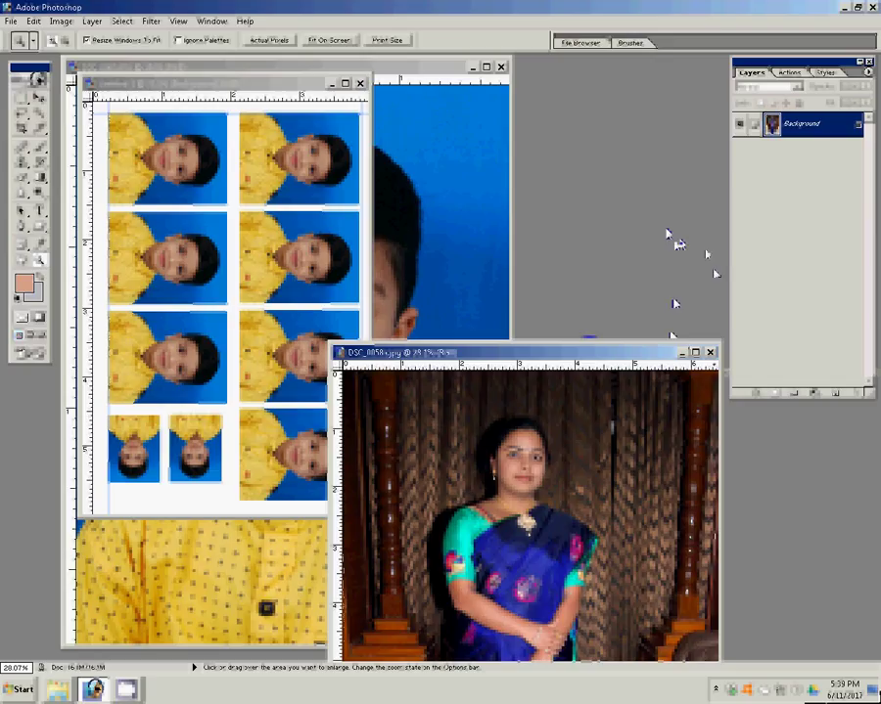
{"action": "left_click", "coordinate": [710, 353]}
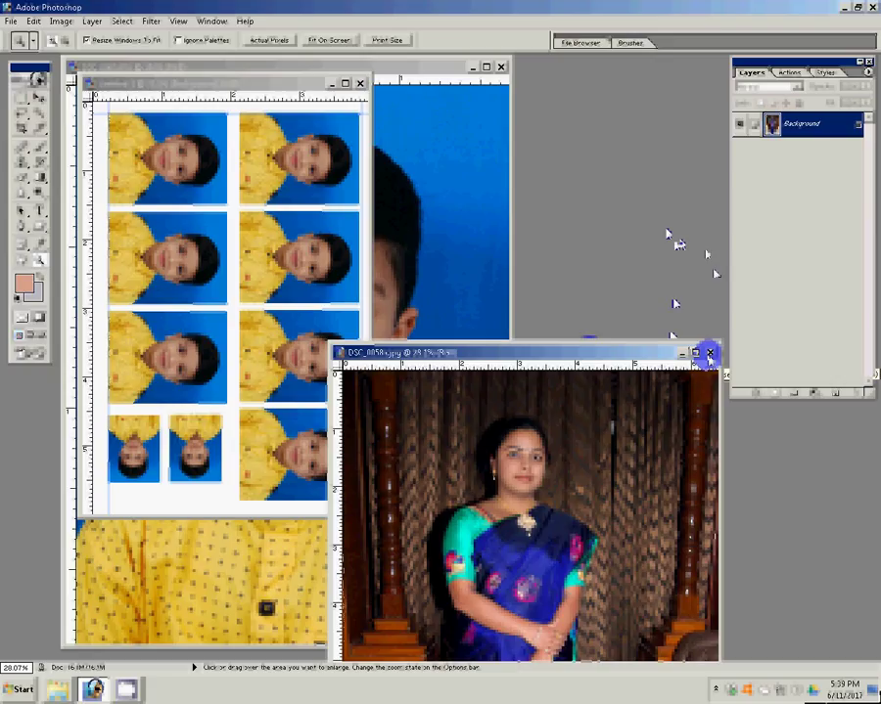
{"action": "left_click", "coordinate": [709, 353]}
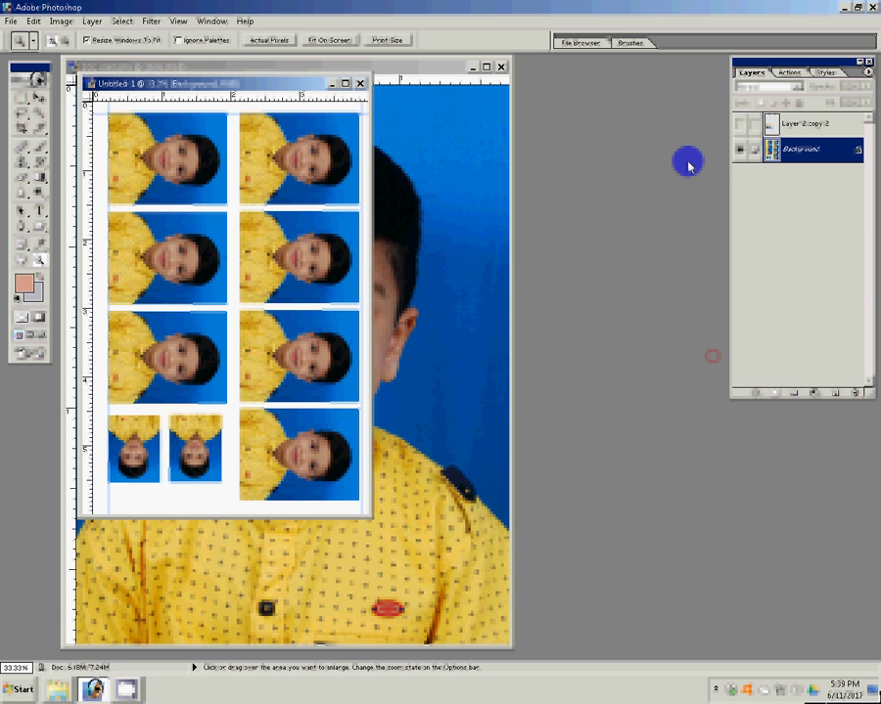
Step: Close Untitled-1, saving the print sheet as a JPEG in the pictures folder
{"action": "left_click", "coordinate": [359, 83]}
{"action": "left_click", "coordinate": [442, 256]}
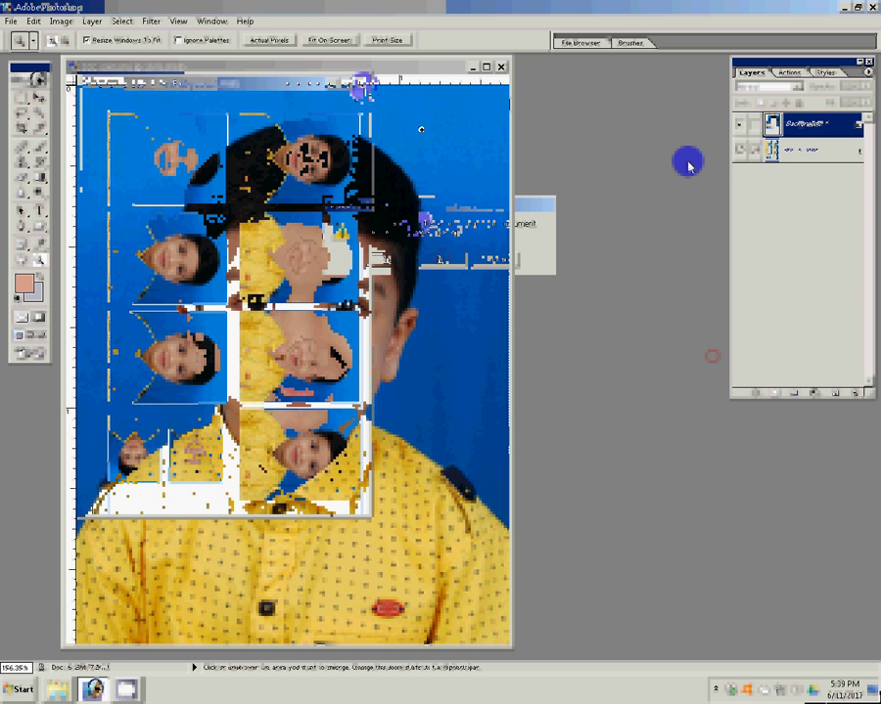
{"action": "key", "text": "ctrl+shift+s"}
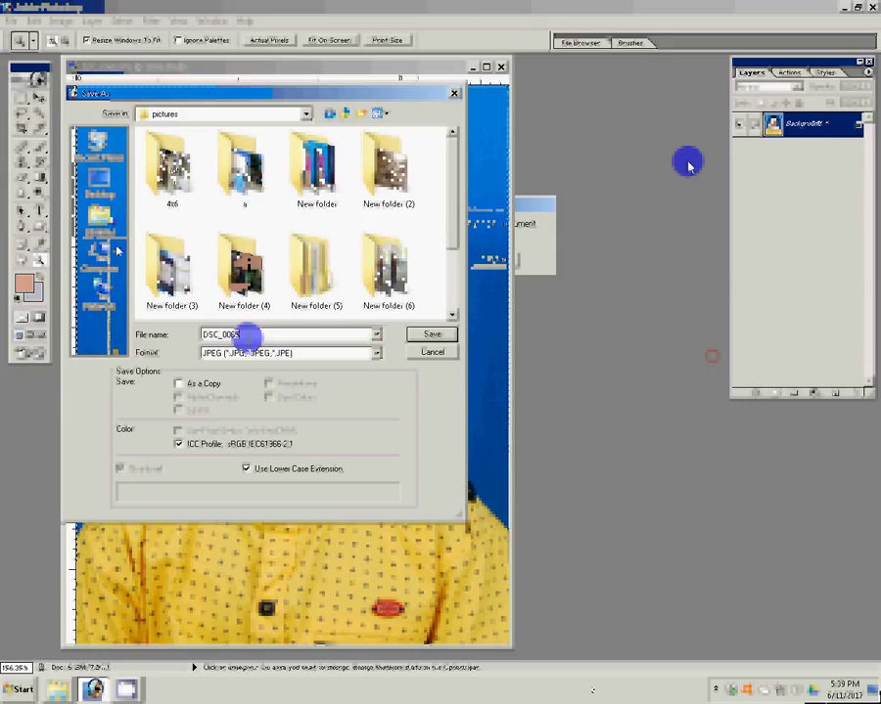
{"action": "left_click", "coordinate": [438, 338]}
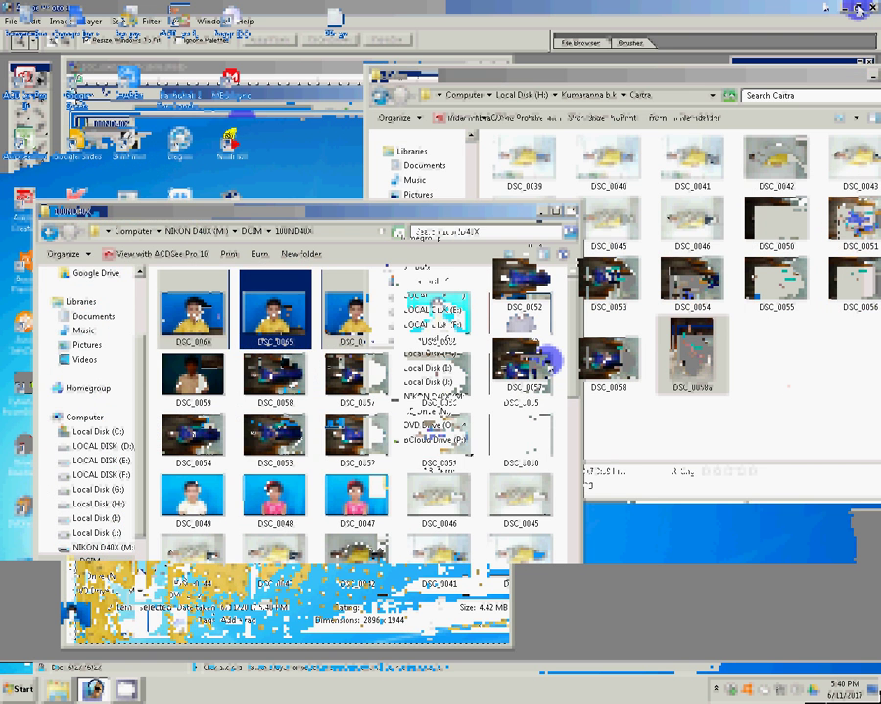
Step: Show Pictures in the second window and select camera photos DSC_0064 to DSC_0066
{"action": "left_click", "coordinate": [409, 194]}
{"action": "scroll", "coordinate": [411, 193], "scroll_direction": "down", "scroll_amount": 1}
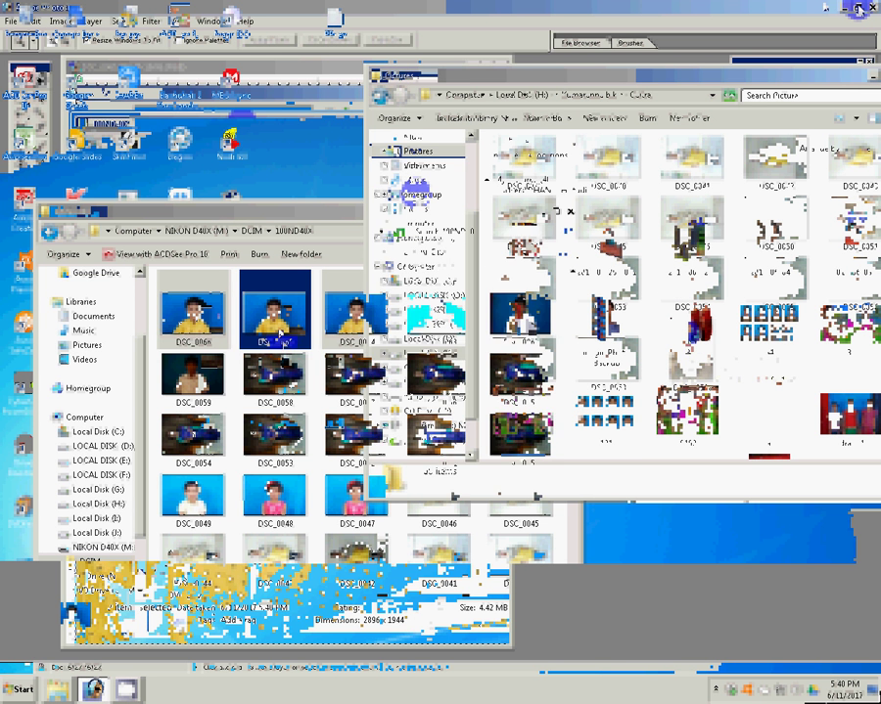
{"action": "left_click", "coordinate": [193, 308], "text": "ctrl"}
{"action": "left_click", "coordinate": [357, 308], "text": "ctrl"}
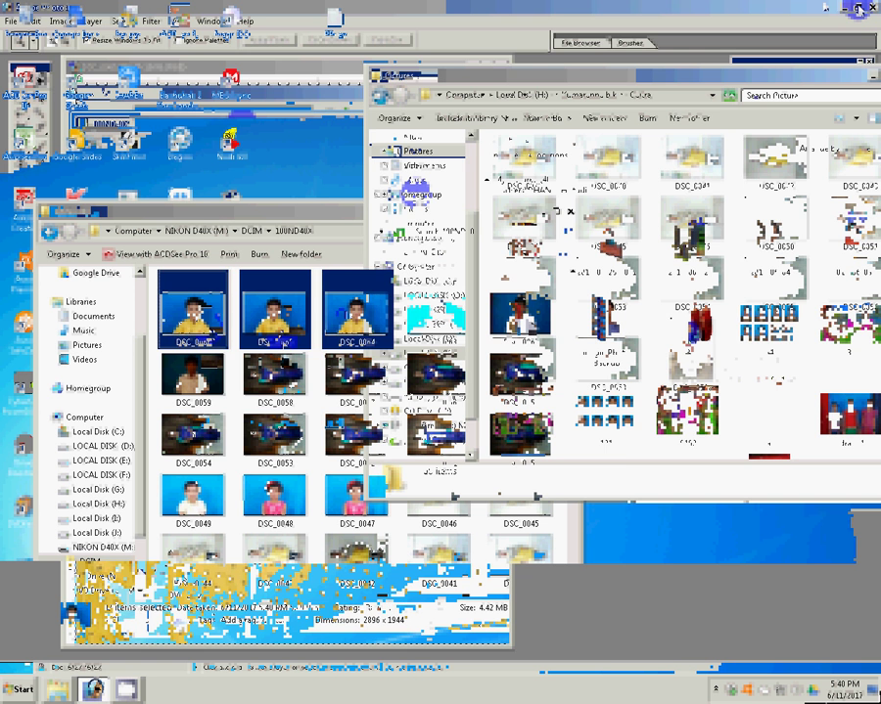
Step: Paste the three camera photos into the Pictures library, bringing it to 57 items
{"action": "left_click", "coordinate": [857, 8]}
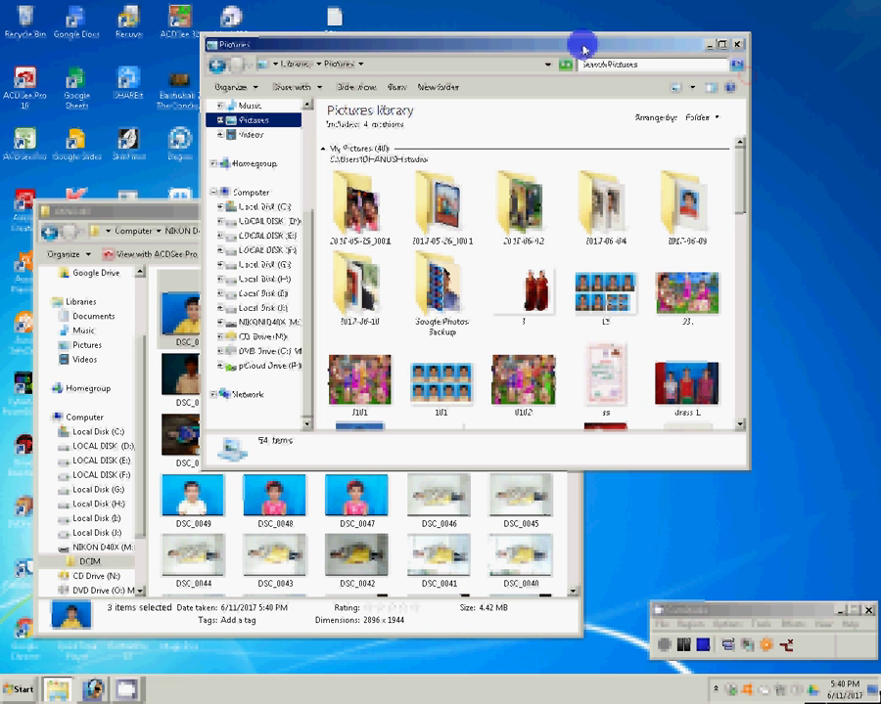
{"action": "scroll", "coordinate": [741, 280], "scroll_direction": "down", "scroll_amount": 5}
{"action": "scroll", "coordinate": [742, 279], "scroll_direction": "down", "scroll_amount": 5}
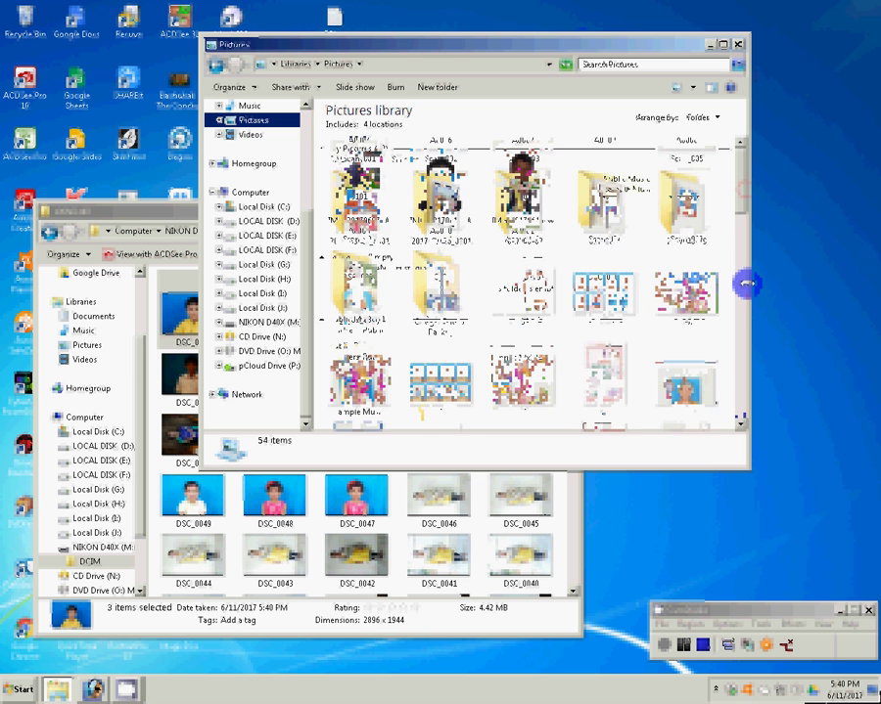
{"action": "scroll", "coordinate": [738, 411], "scroll_direction": "down", "scroll_amount": 5}
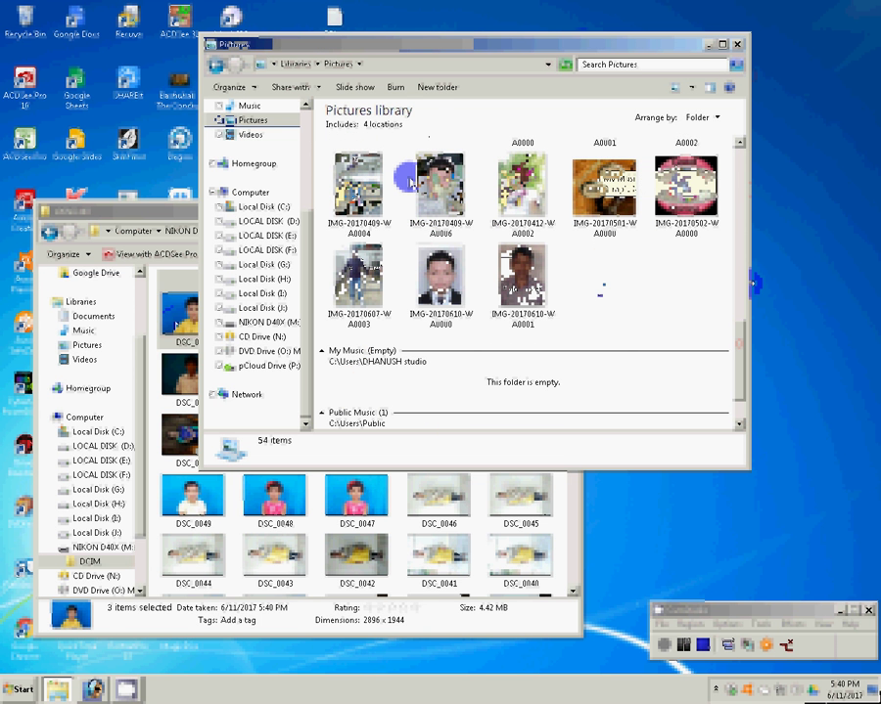
{"action": "key", "text": "ctrl+v"}
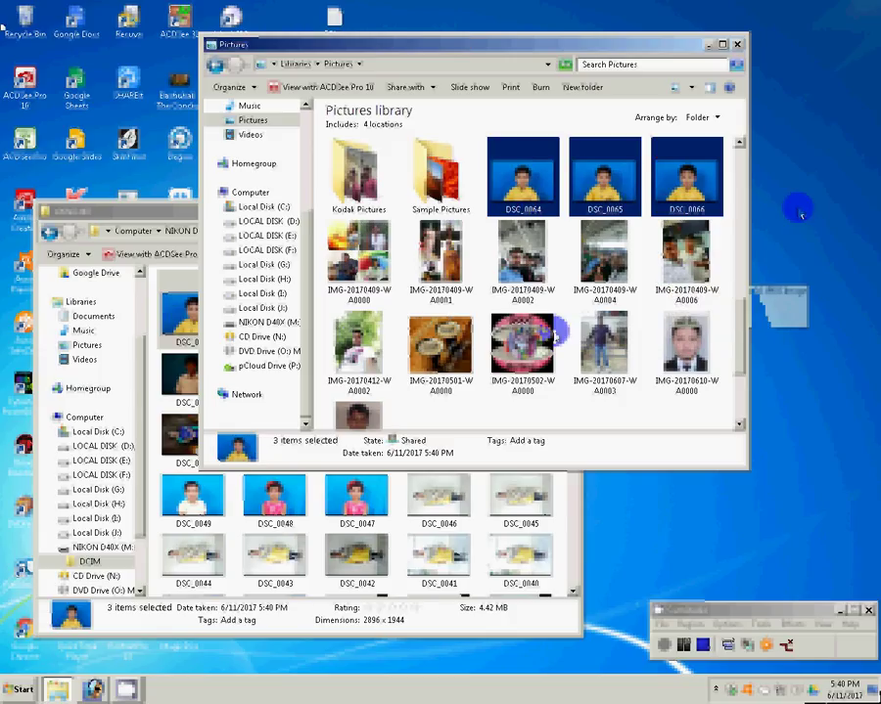
Step: Bring the NIKON camera folder window to the front to close it
{"action": "left_click", "coordinate": [149, 217]}
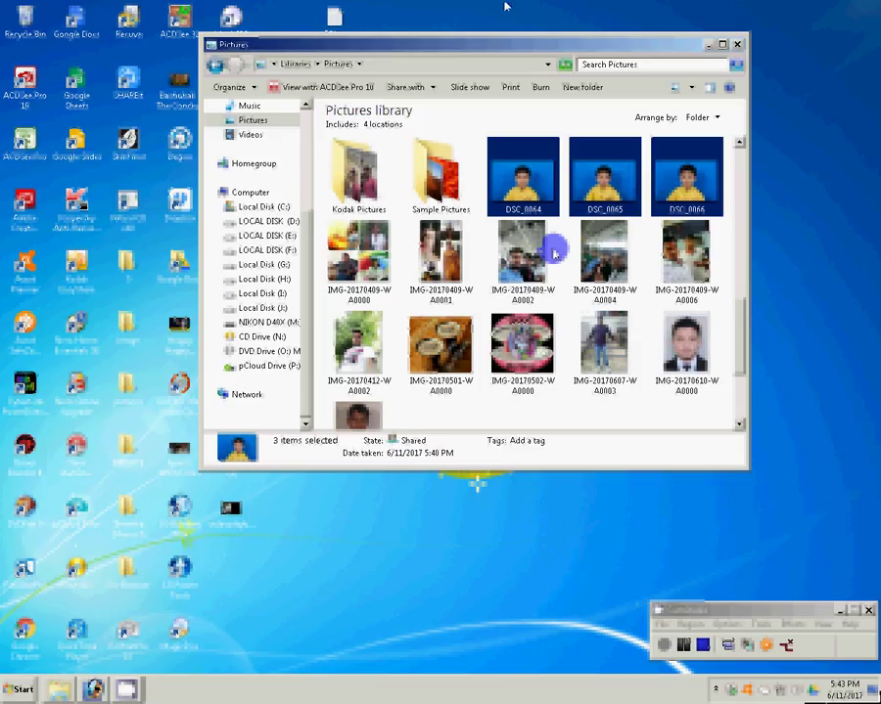
Step: Close the Pictures library window in Windows Explorer
{"action": "left_click", "coordinate": [737, 45]}
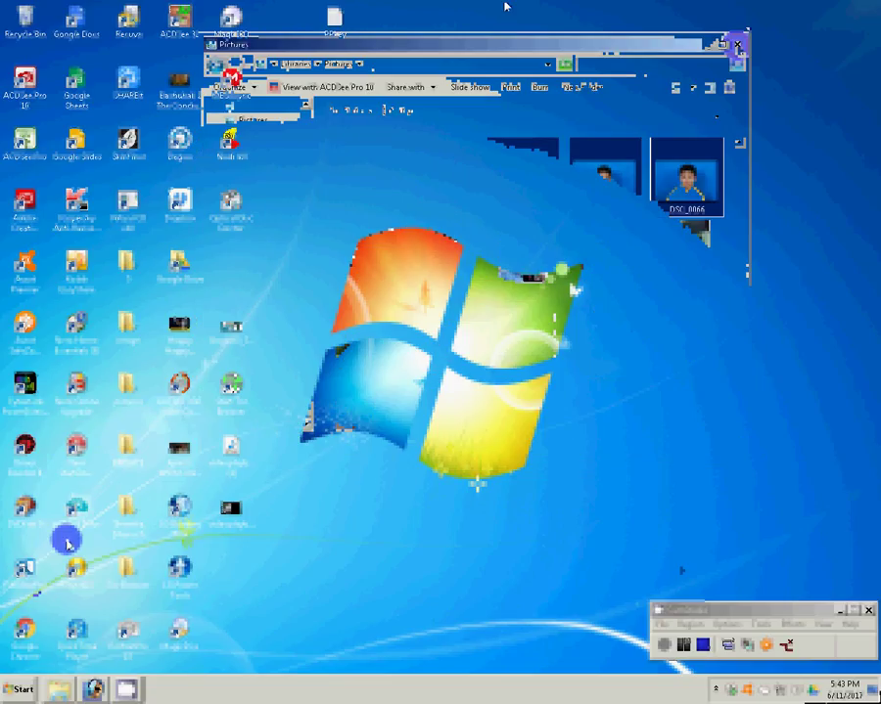